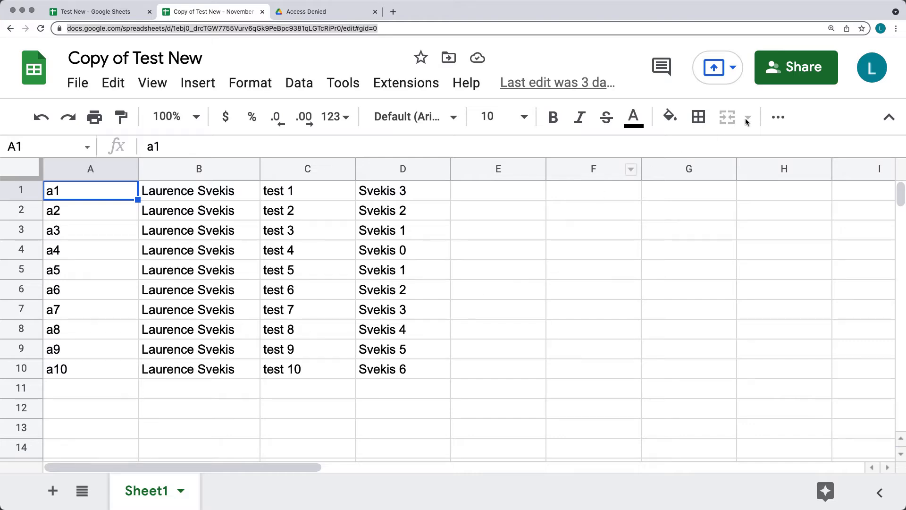
Check who the spreadsheet is shared with and open it as the second account by reloading the access-request page, dismissing the introductory notices
click(796, 67)
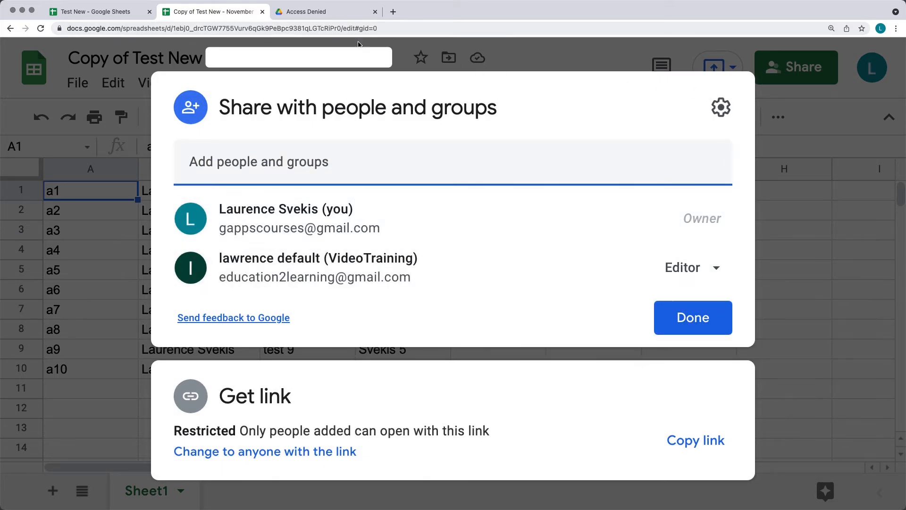
click(326, 13)
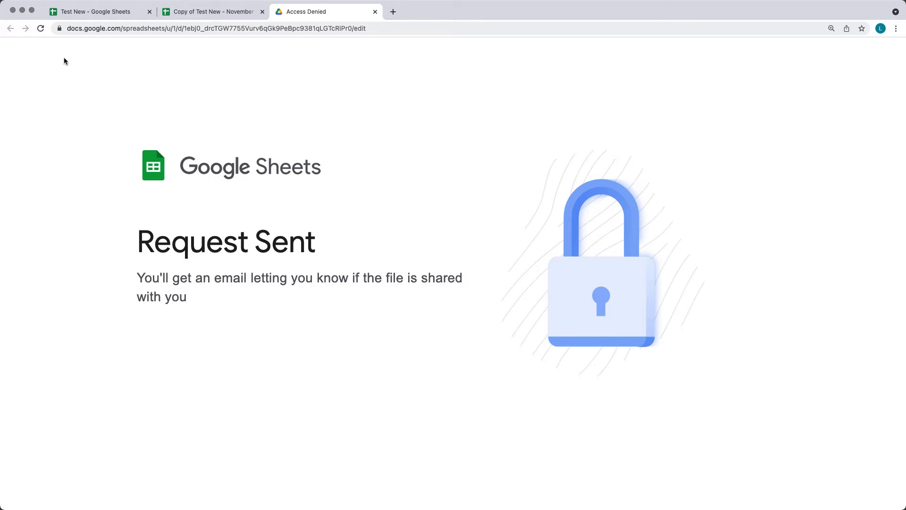
click(41, 29)
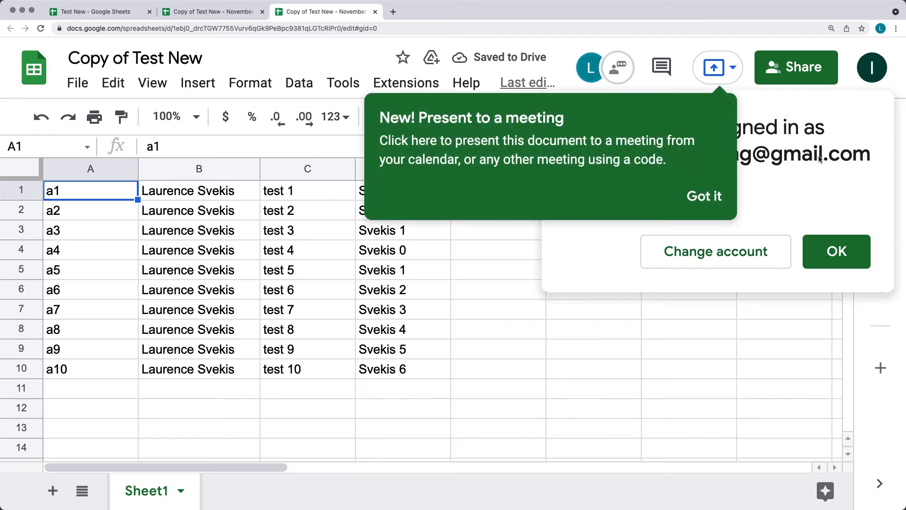
click(701, 199)
click(836, 251)
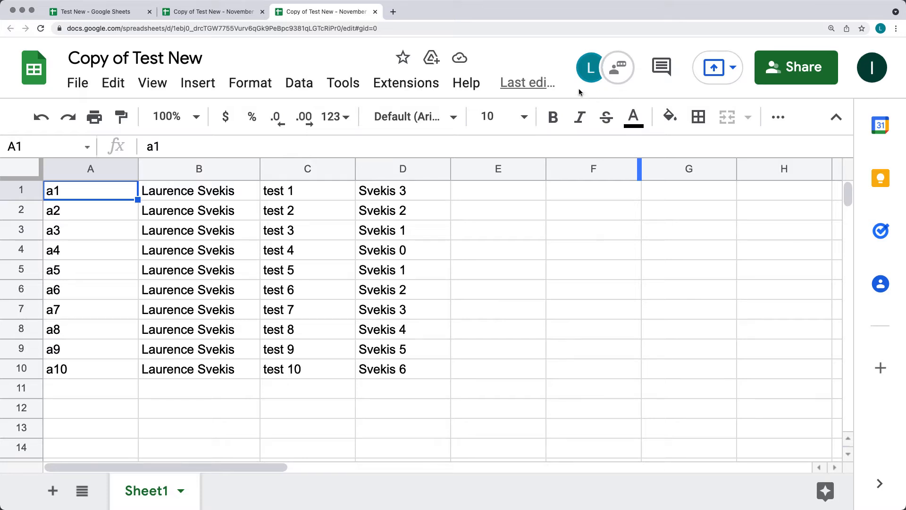
Compare which active collaborator is shown in the owner's and the second account's view of the spreadsheet
mouse_move(589, 77)
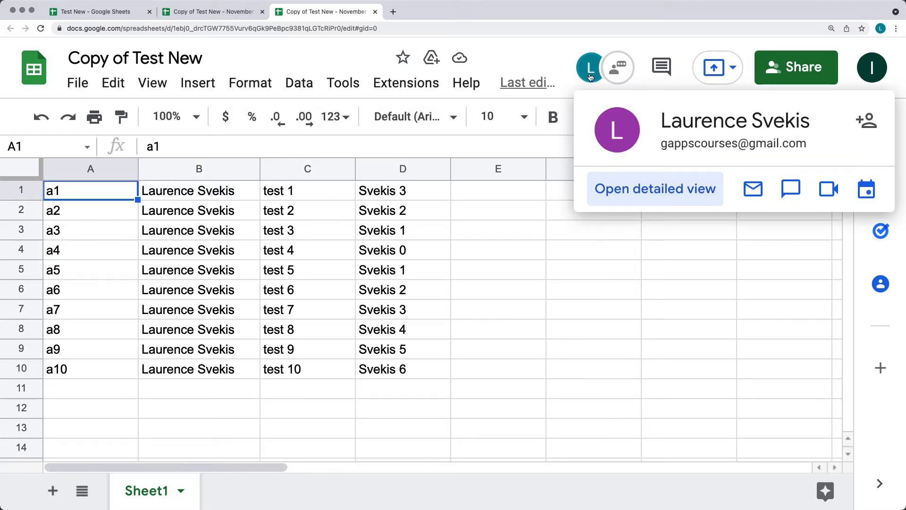
click(213, 20)
click(781, 210)
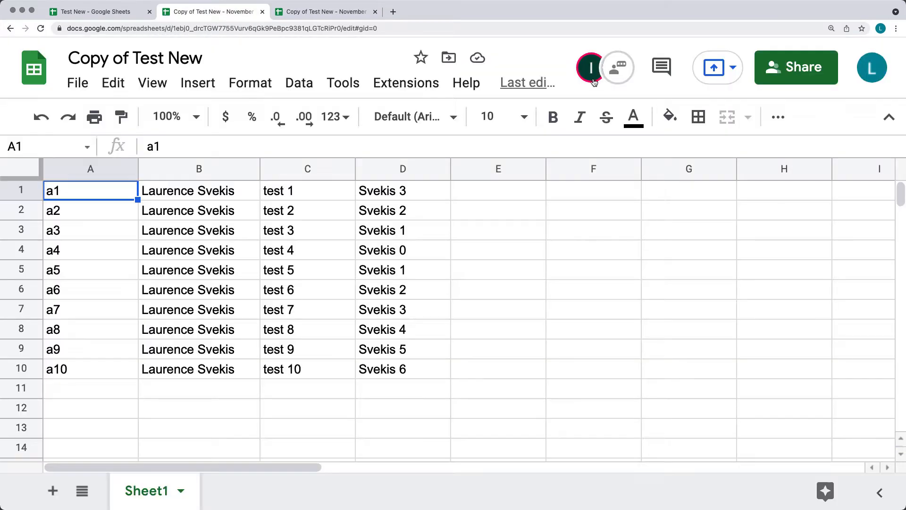
mouse_move(590, 74)
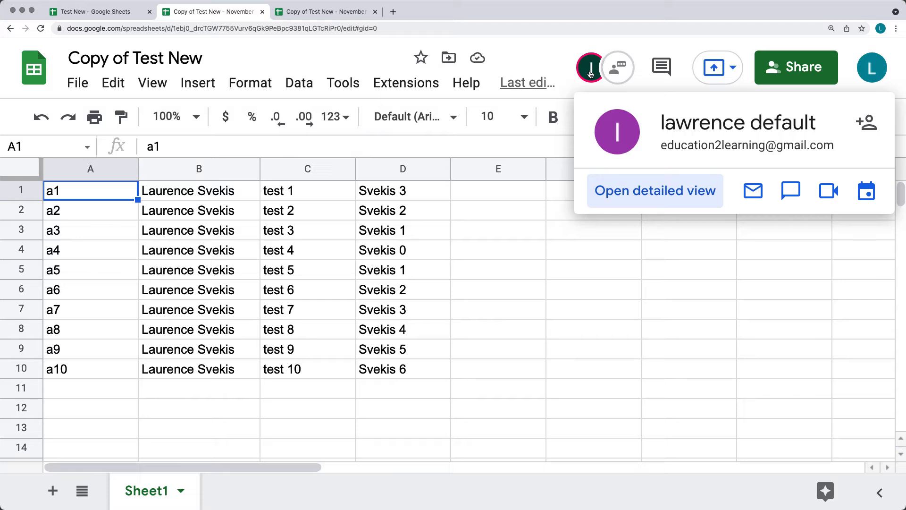
click(341, 14)
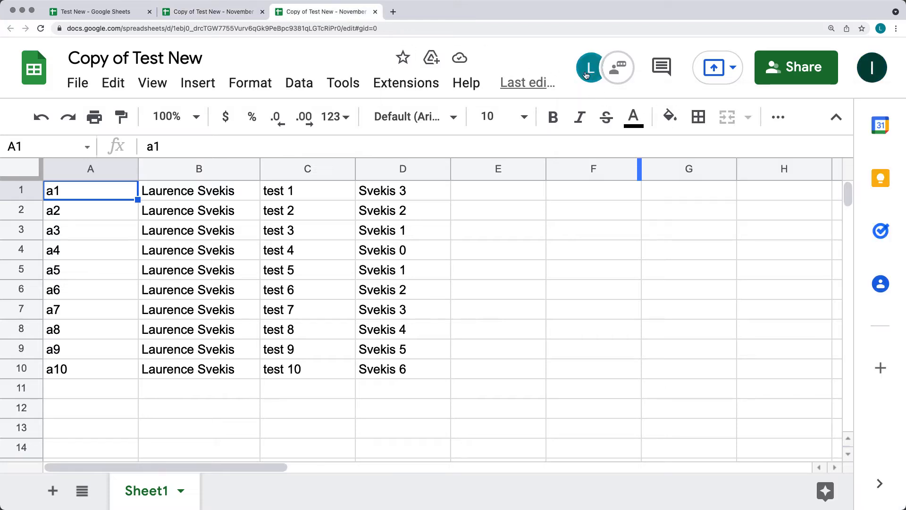
mouse_move(587, 77)
Select cell E1 as the second account and range A1:C9 as the owner to examine the collaborators' cell highlights
click(483, 197)
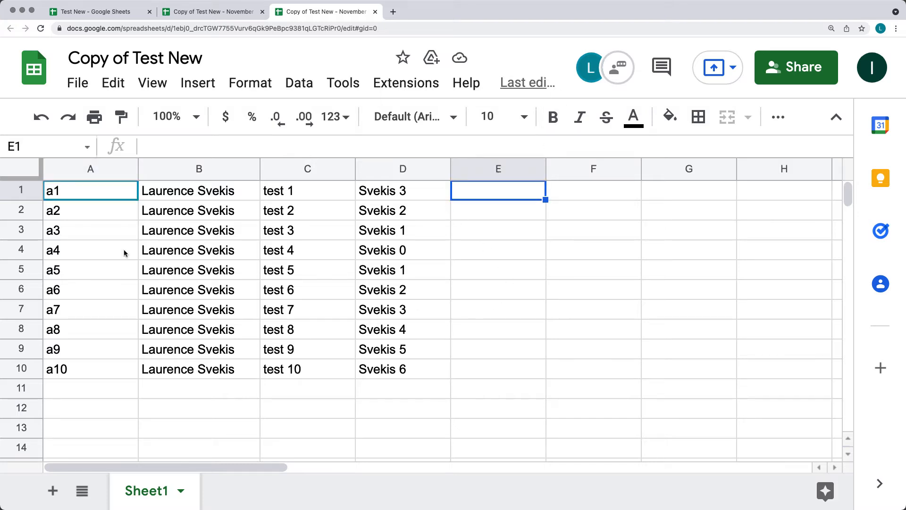
mouse_move(81, 200)
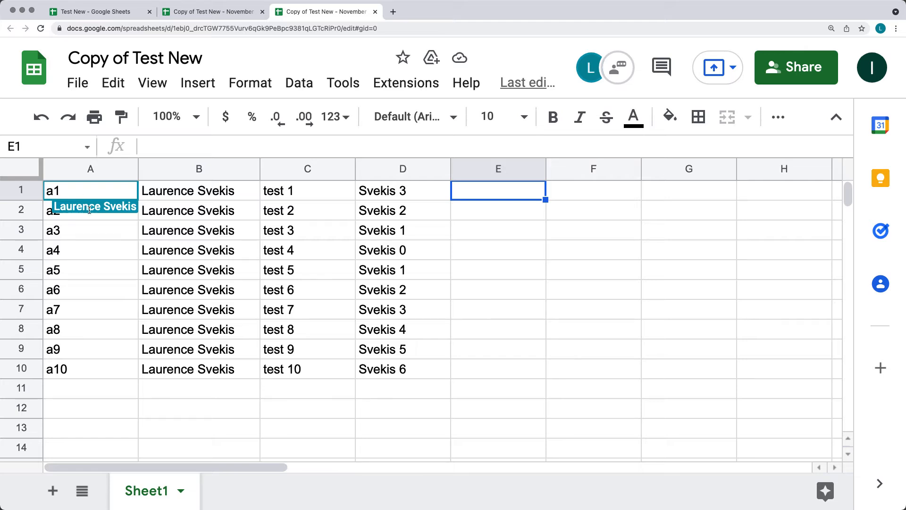
click(220, 13)
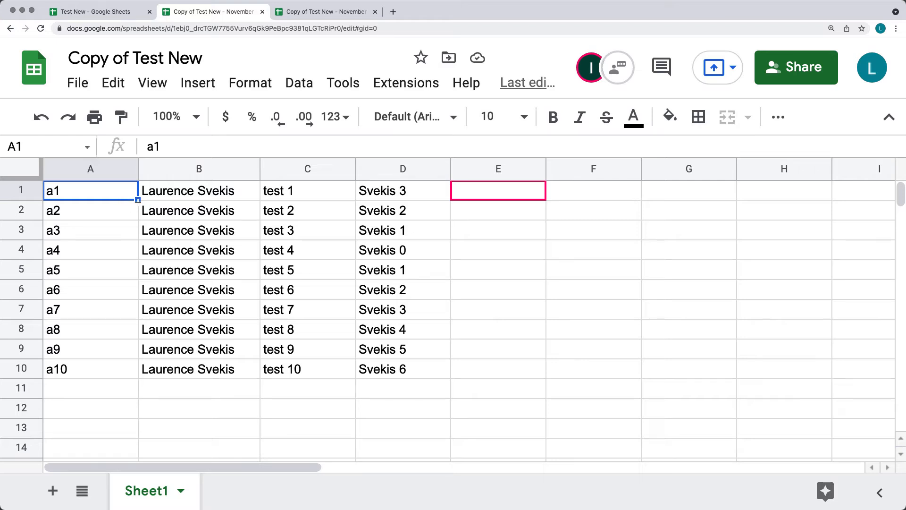
drag(136, 199, 66, 180)
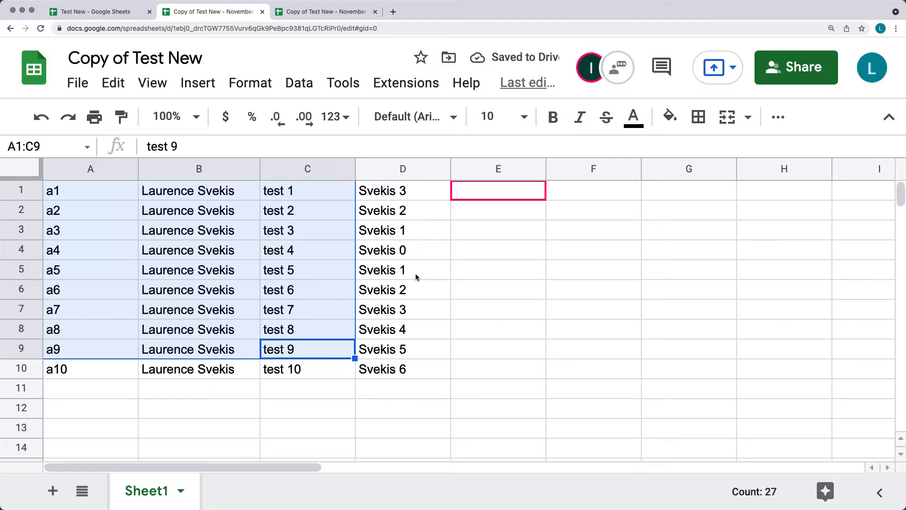
mouse_move(461, 183)
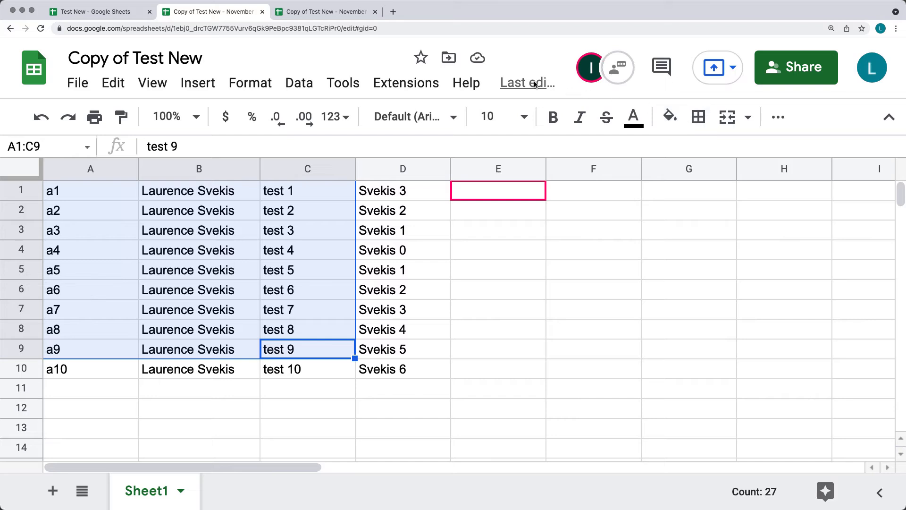
Check the document's save status and offline availability details
click(480, 59)
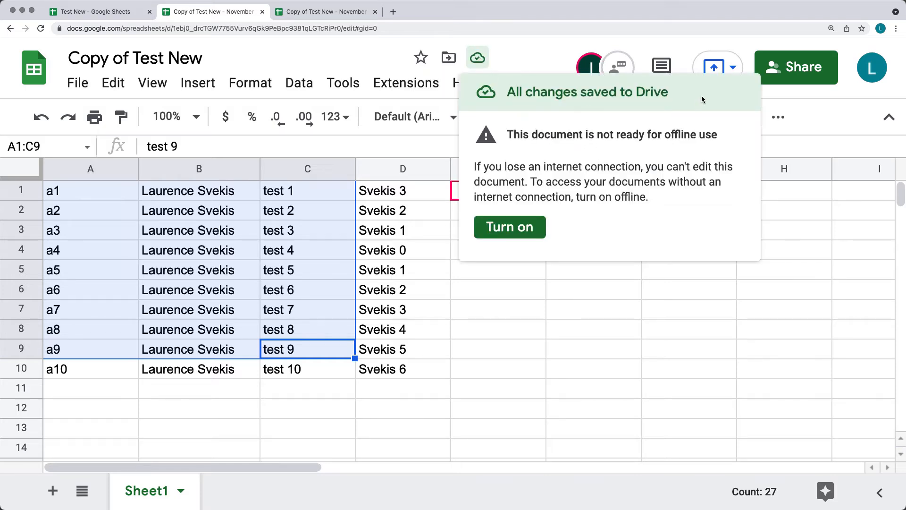
drag(697, 100, 503, 100)
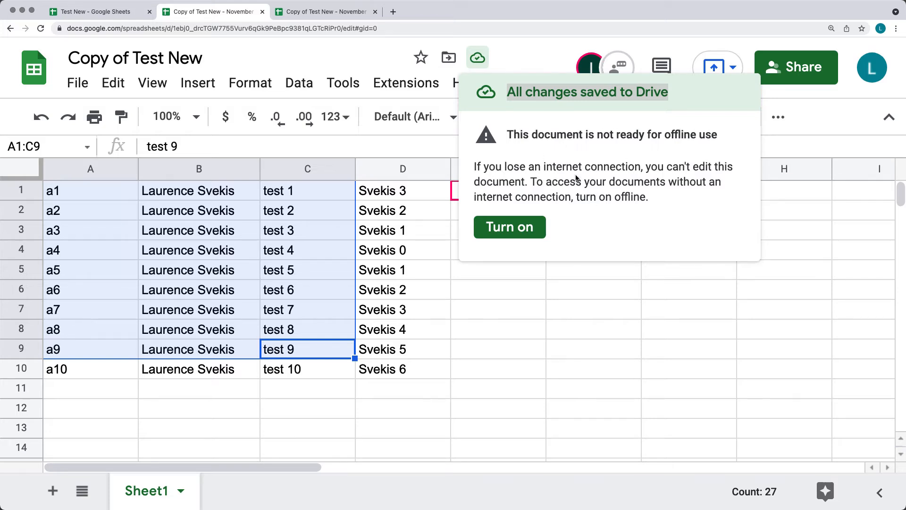
click(533, 56)
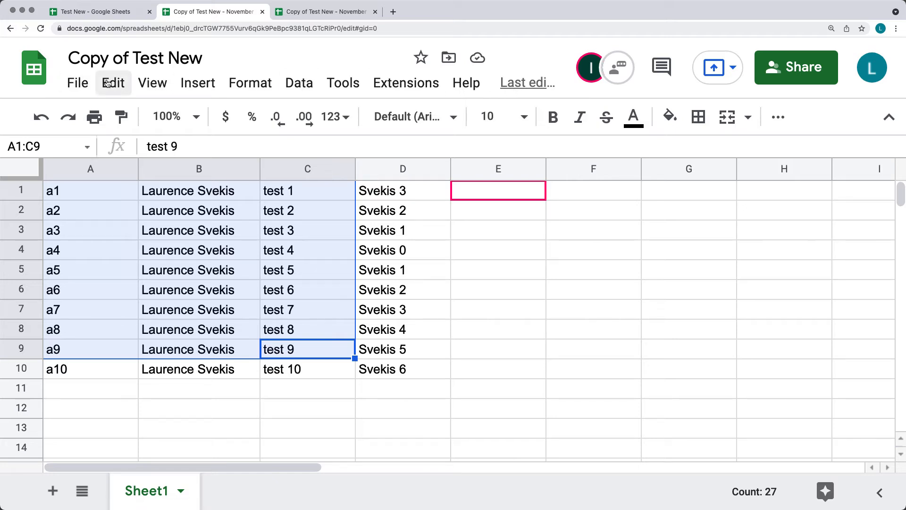
View the spreadsheet's version history and return to the sheet
click(71, 90)
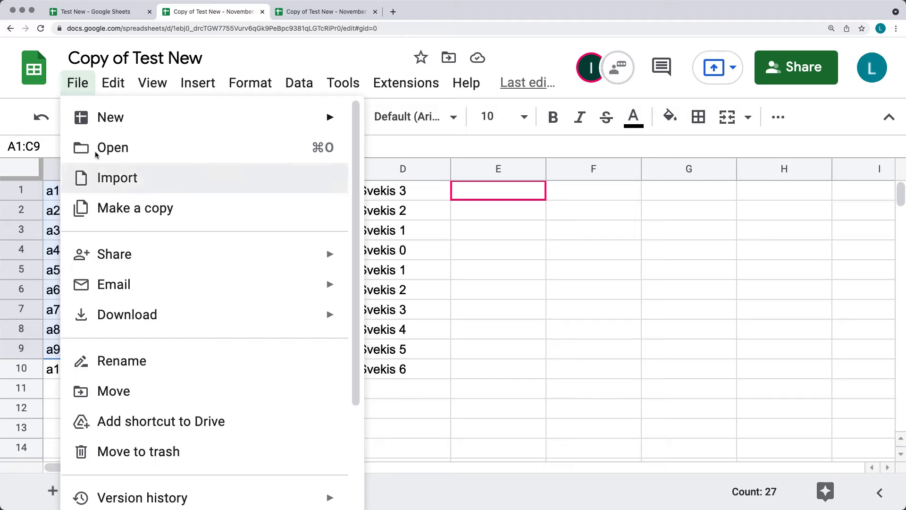
mouse_move(168, 265)
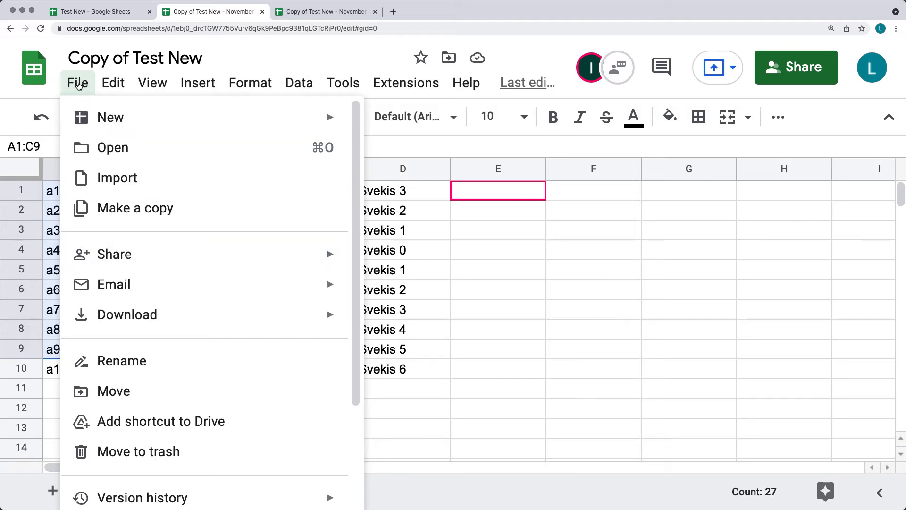
scroll(191, 375, down, 3)
mouse_move(173, 359)
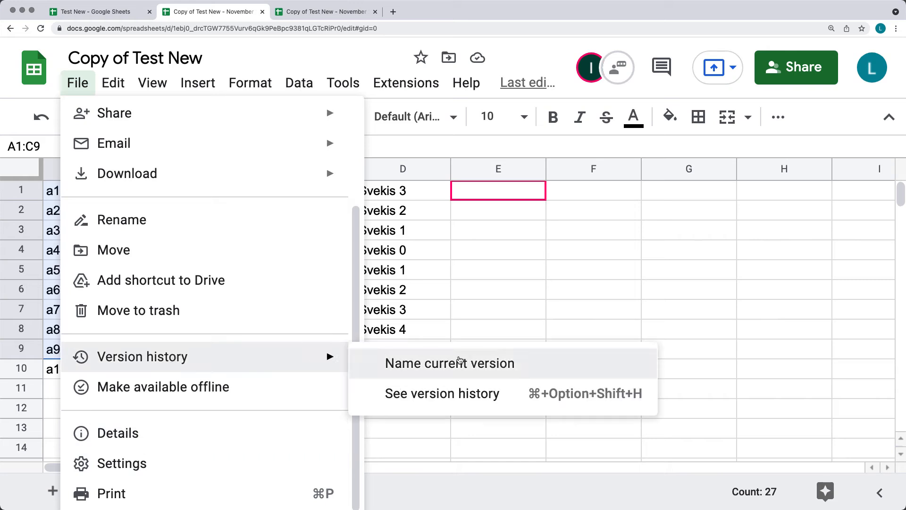
click(447, 392)
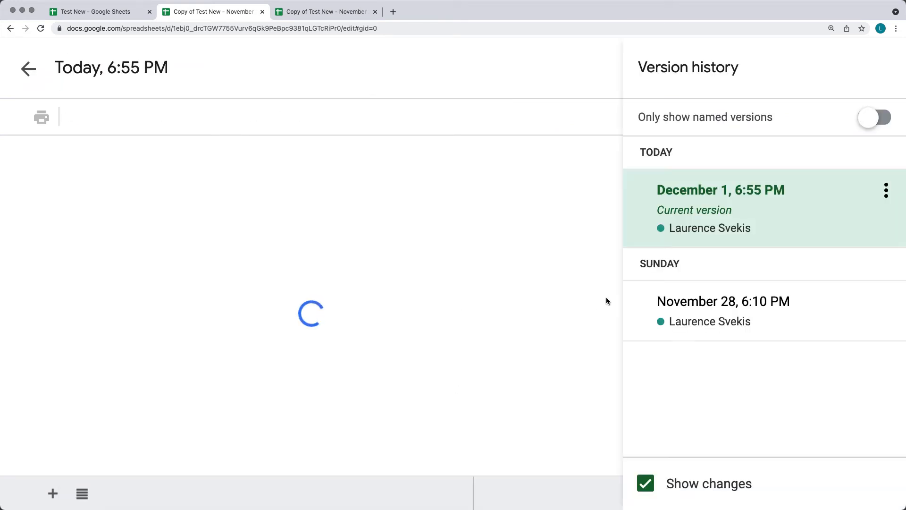
click(28, 69)
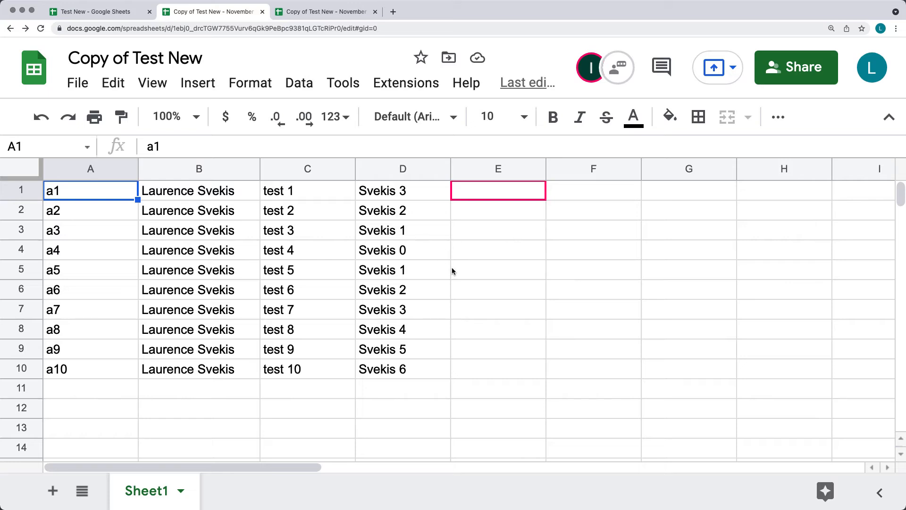
Enter the value 5 in cells E5 and E6
click(208, 147)
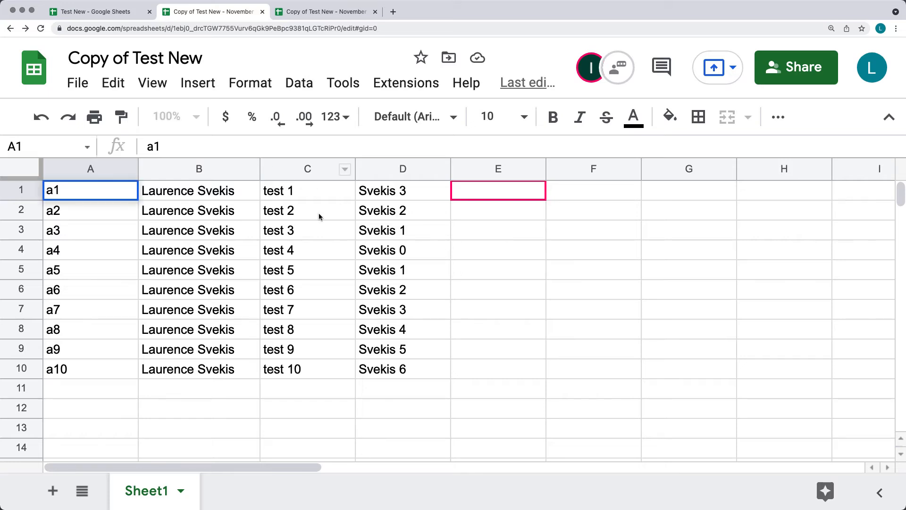
click(471, 268)
text(5)
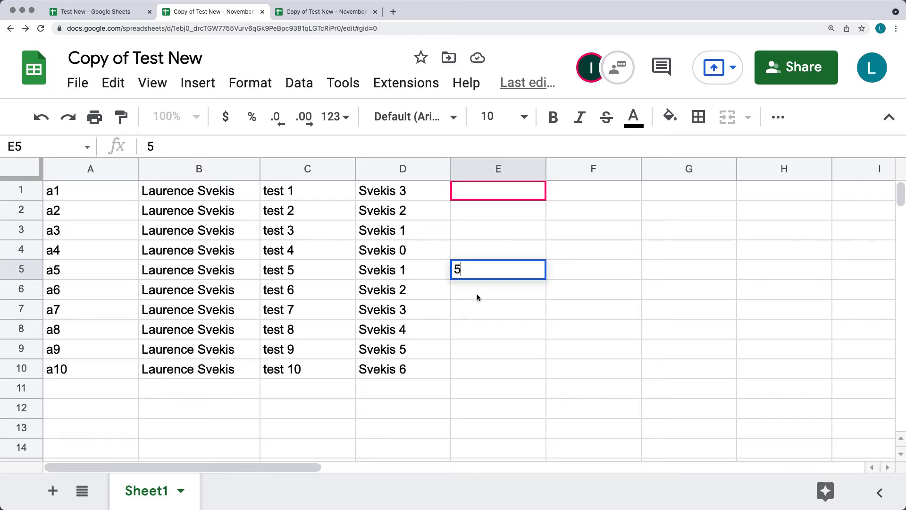
key(Return)
text(5)
click(506, 267)
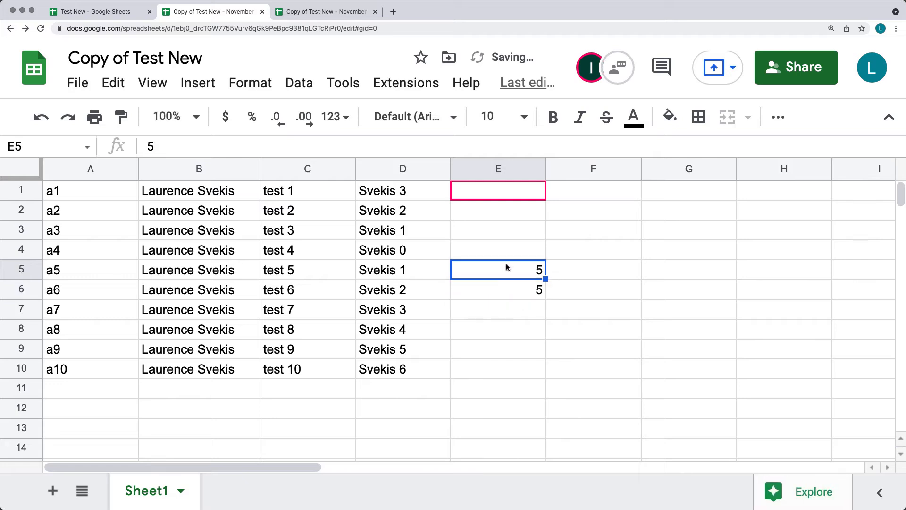
Enter the formula =SUM(E5+E6) in cell E7 and show the formula behind the suggested autofill
click(484, 308)
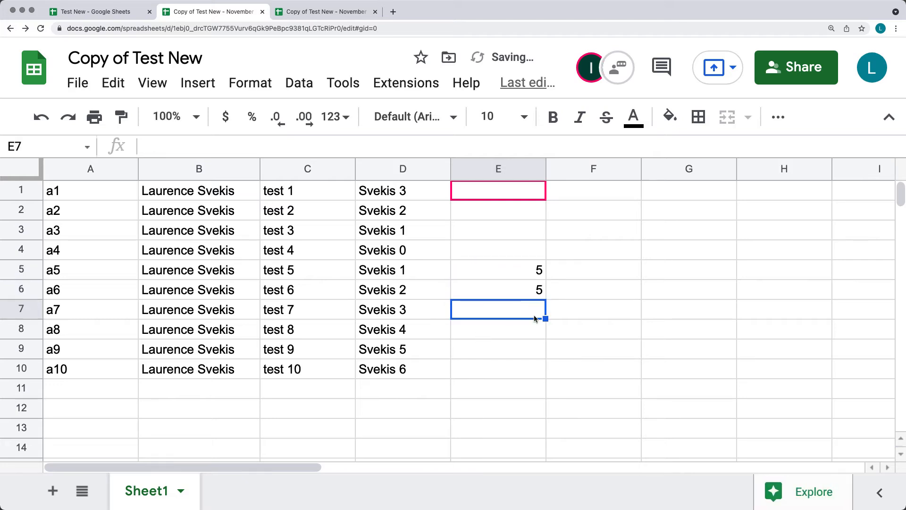
click(154, 145)
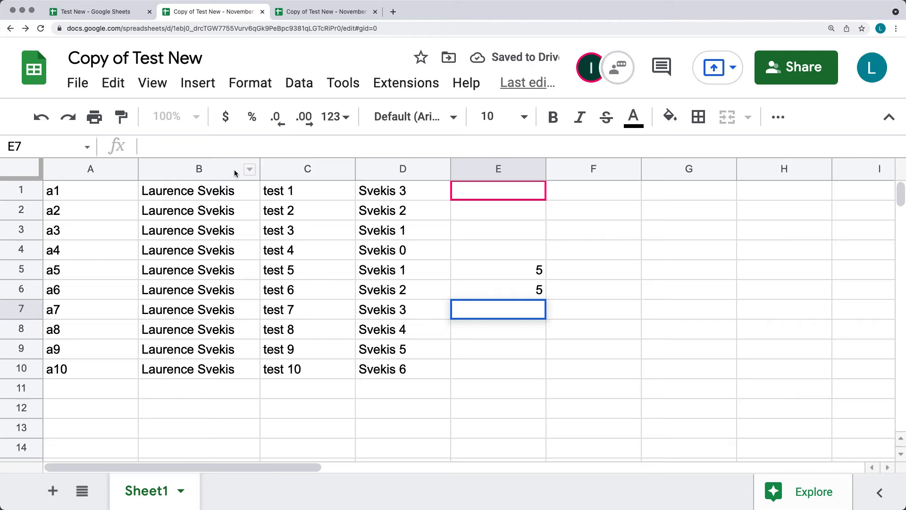
text(=)
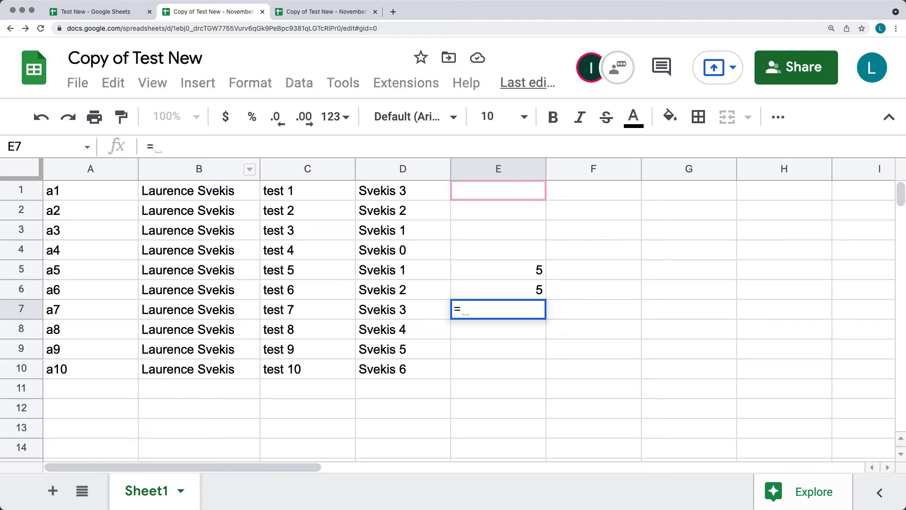
text(SUM)
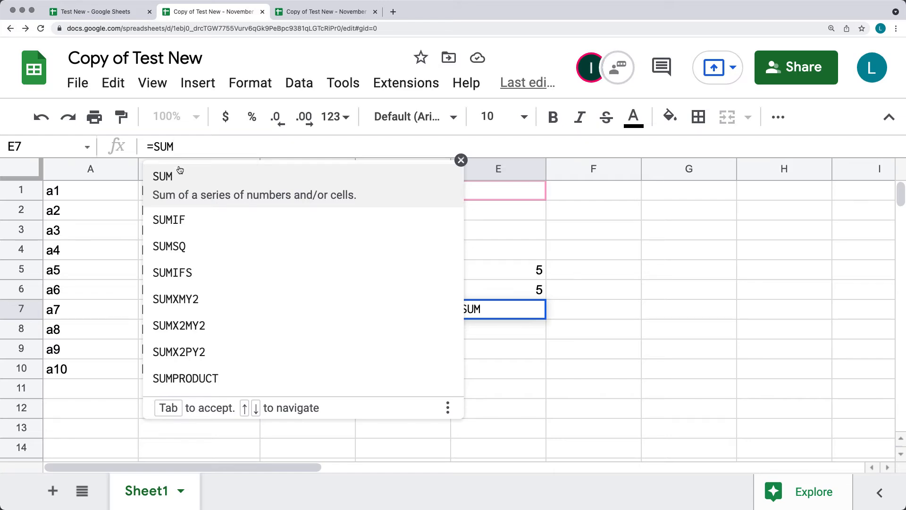
click(179, 182)
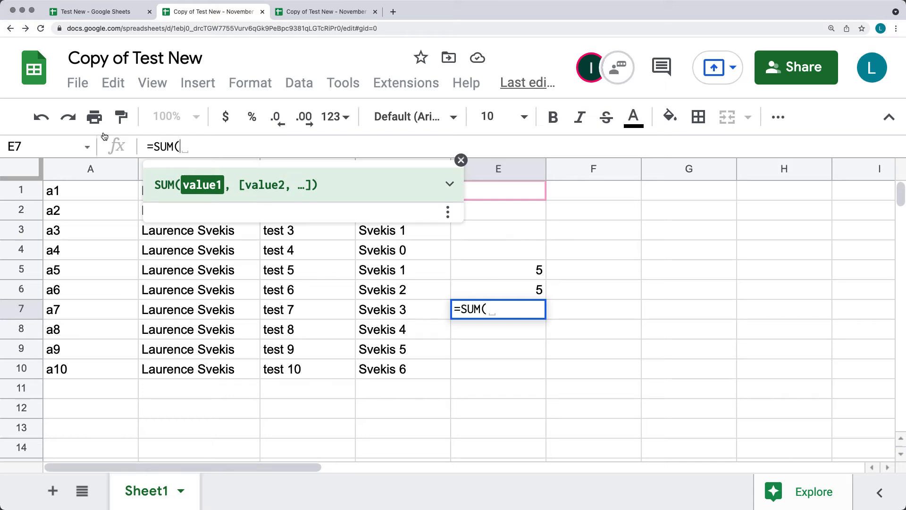
click(500, 271)
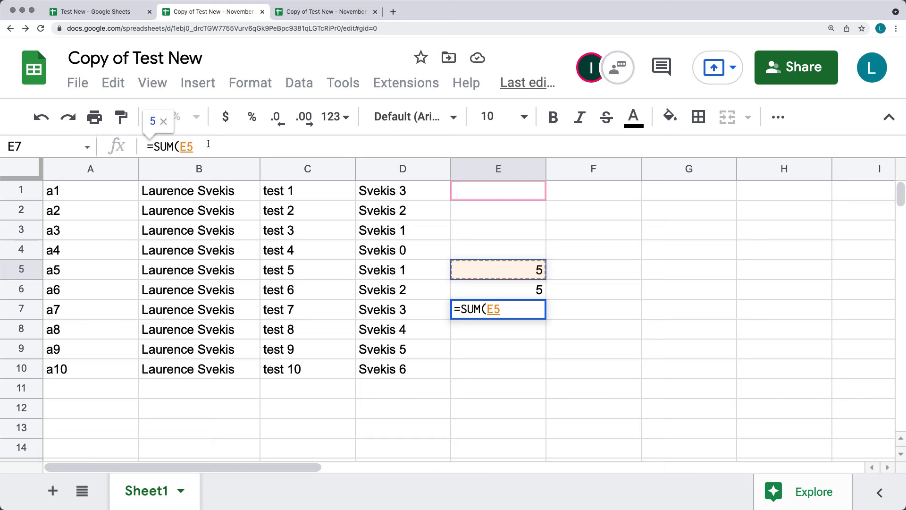
text(+)
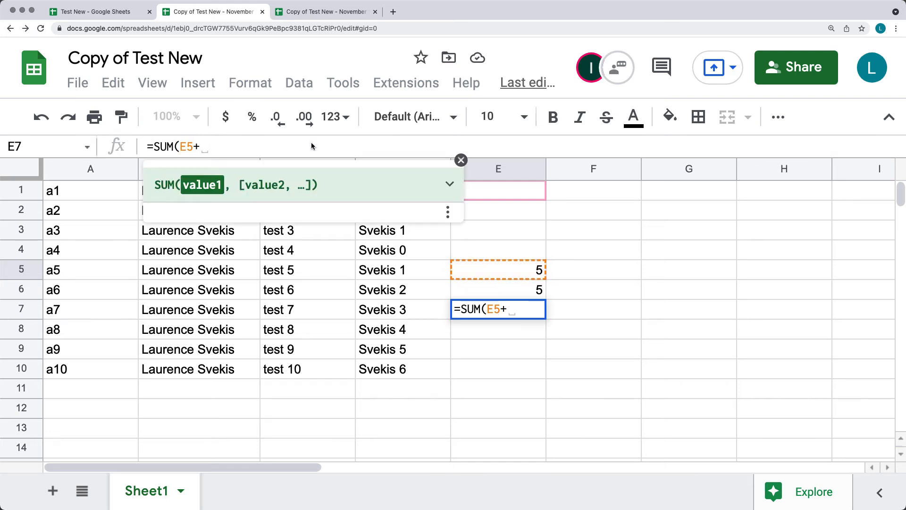
click(485, 287)
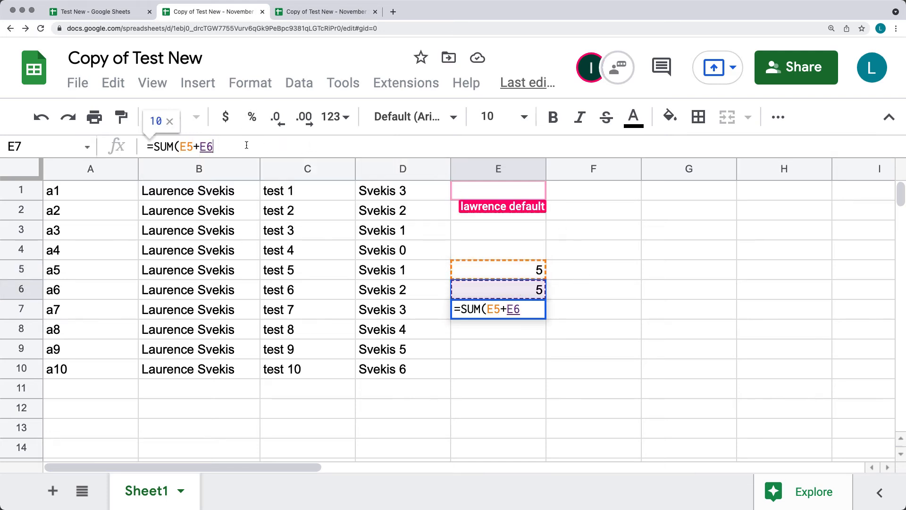
text())
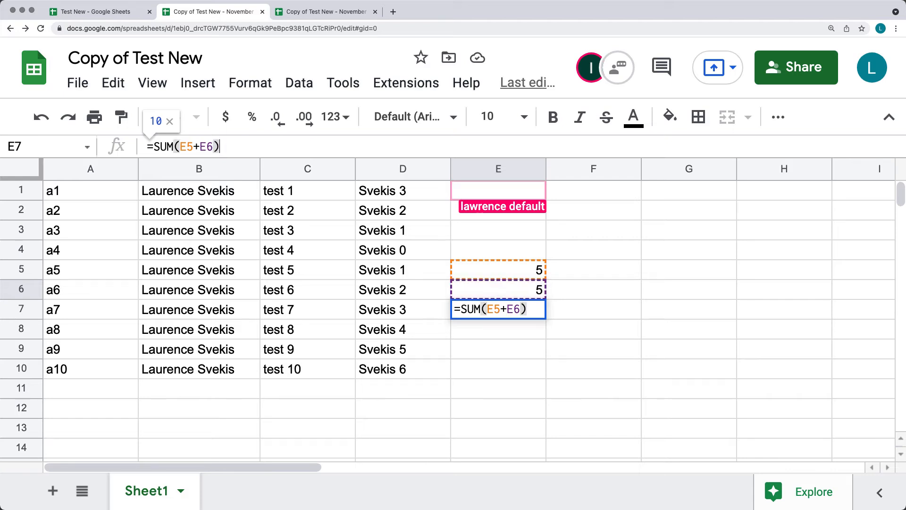
key(Return)
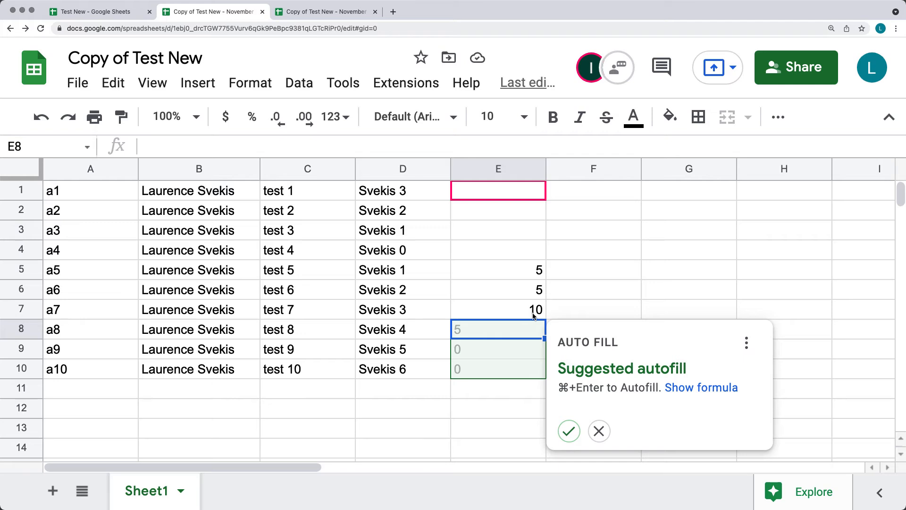
click(687, 390)
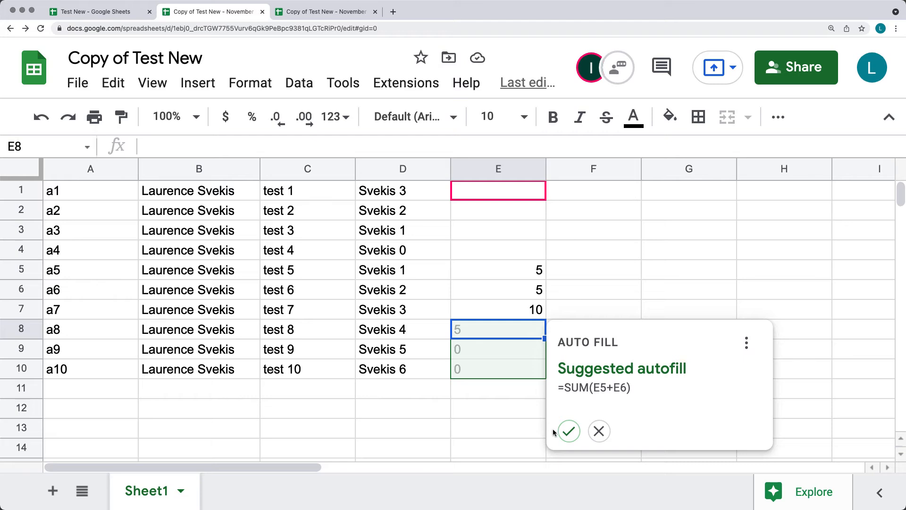
Accept the suggested autofill for cells E8:E10 and check the formulas in column E against the cells they add
click(569, 430)
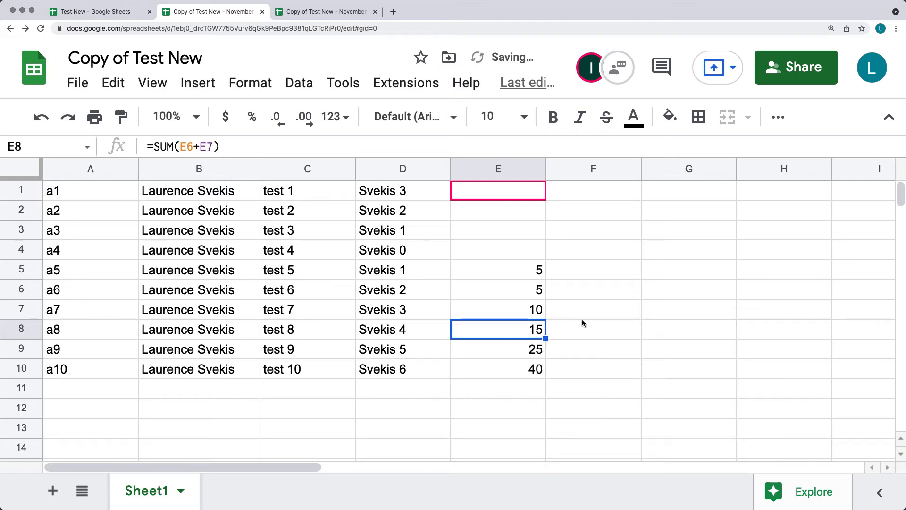
drag(519, 293, 519, 310)
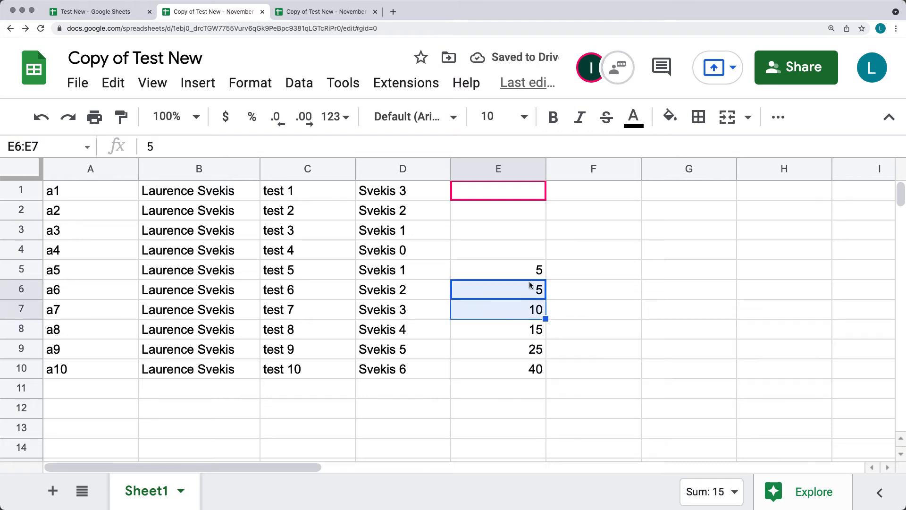
drag(531, 269, 531, 286)
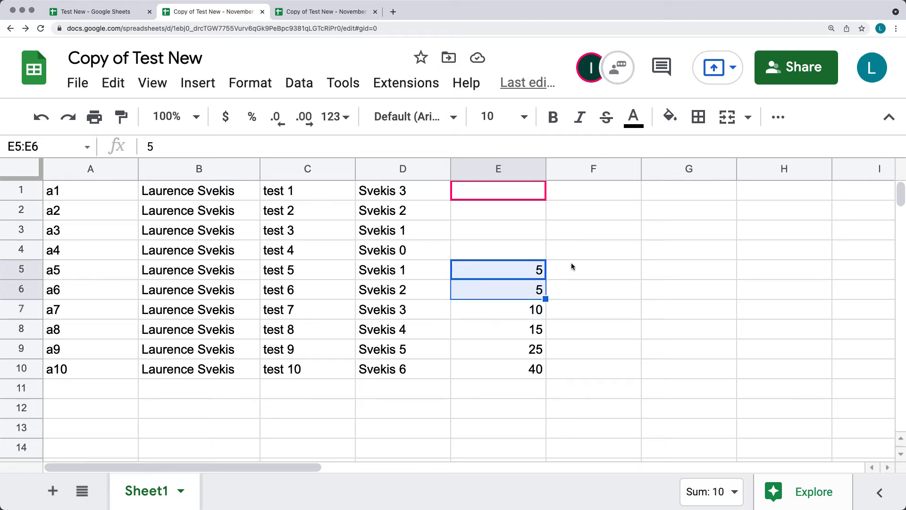
click(516, 314)
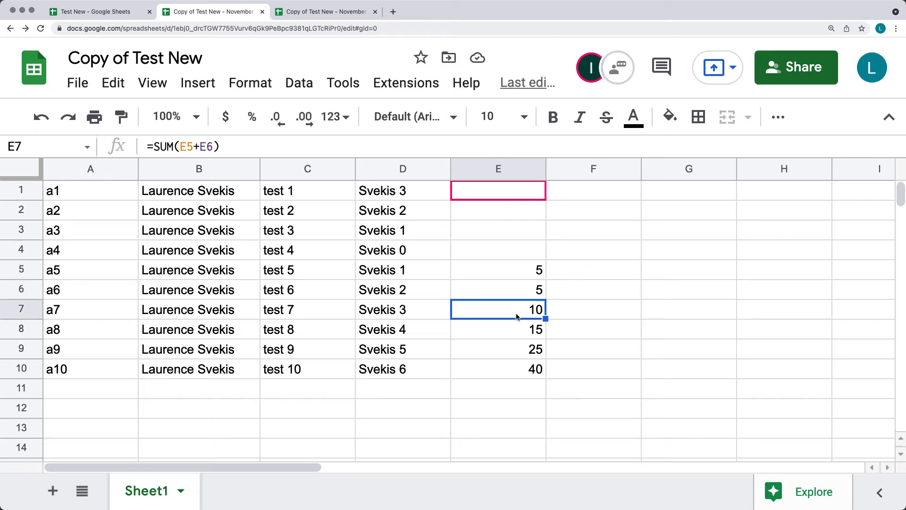
drag(518, 289, 519, 308)
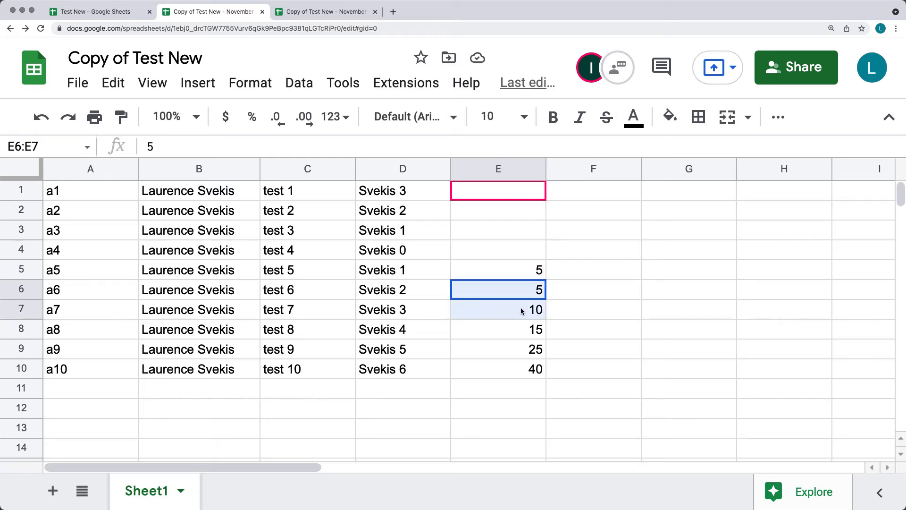
click(520, 333)
click(514, 348)
click(513, 373)
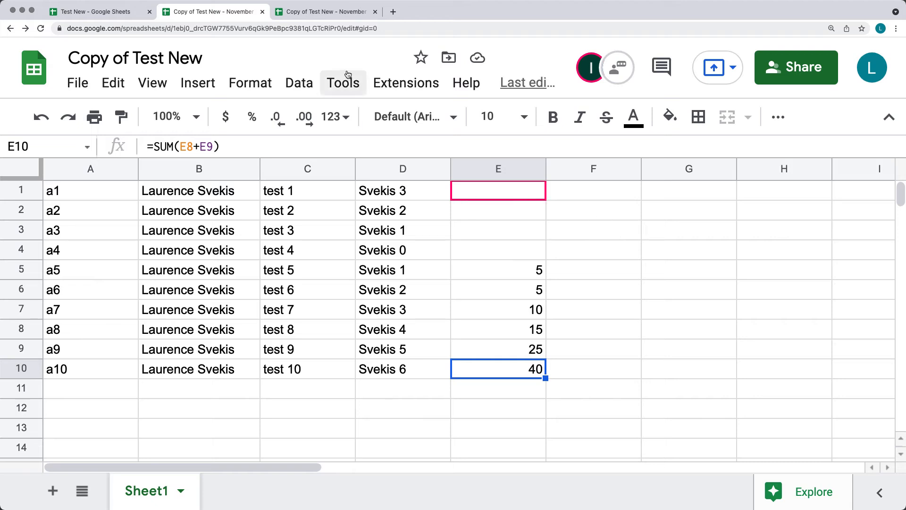
Start recording a new macro for the sheet
click(389, 87)
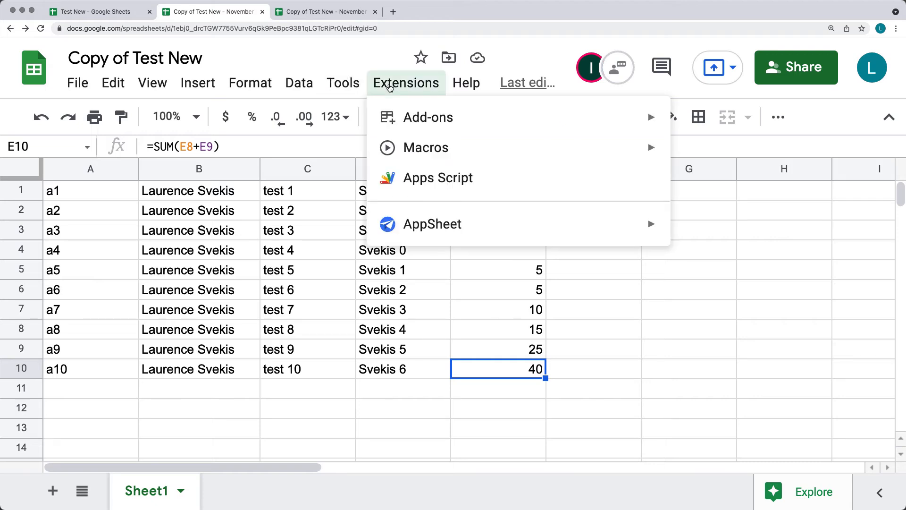
mouse_move(420, 146)
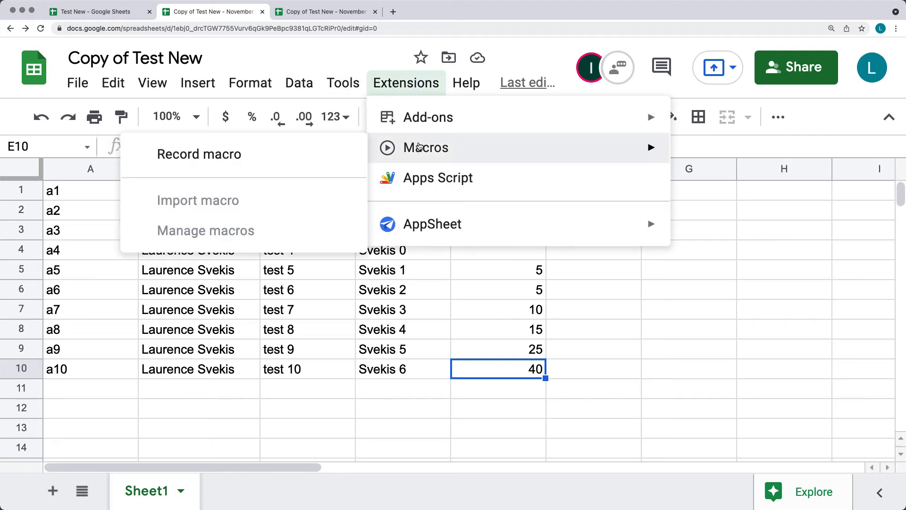
click(171, 152)
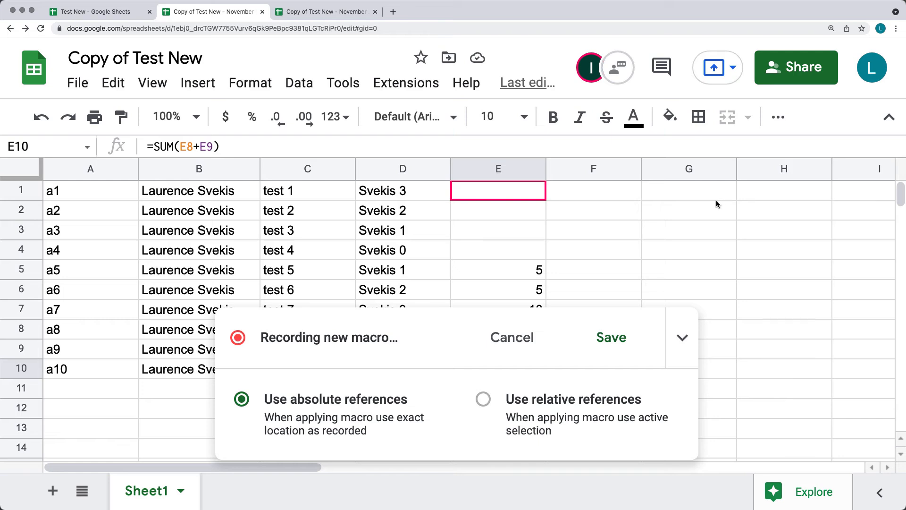
Enter 4, 3 and 3 in cells F2, G2 and H2 and make the three cells bold
click(594, 209)
text(4)
key(Tab)
text(3)
key(Tab)
text(3)
key(Tab)
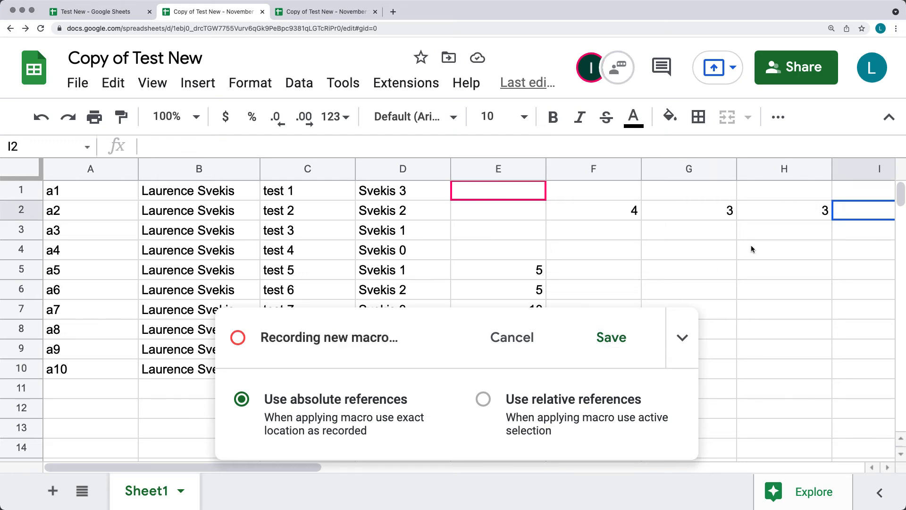
drag(755, 211, 619, 215)
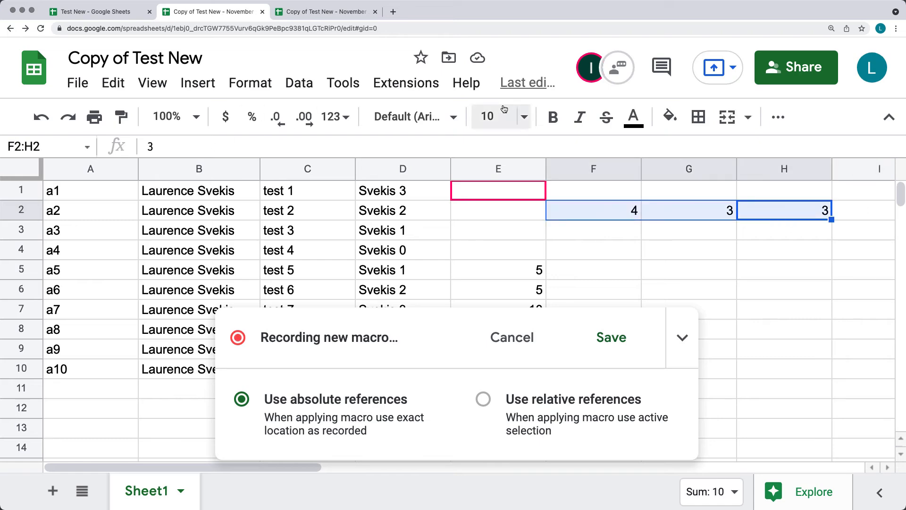
click(553, 117)
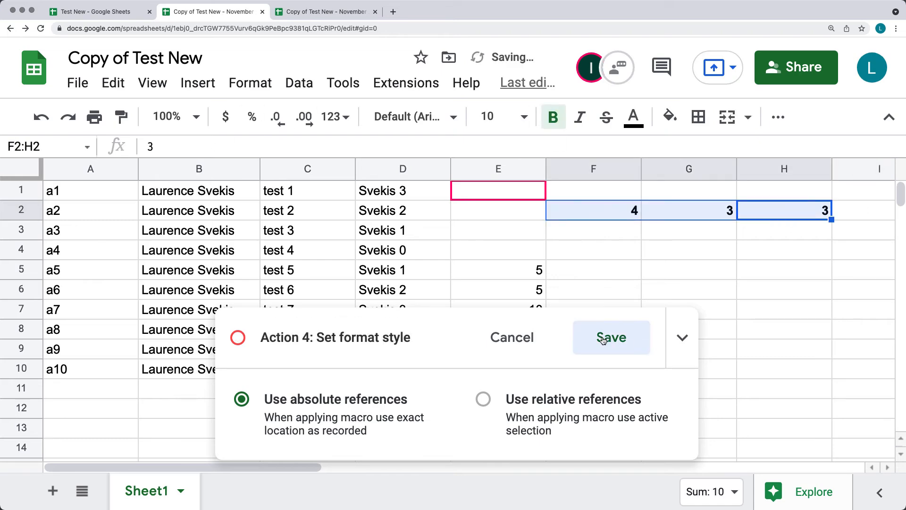
Finish the recording and save the macro under the name "test macro"
click(611, 337)
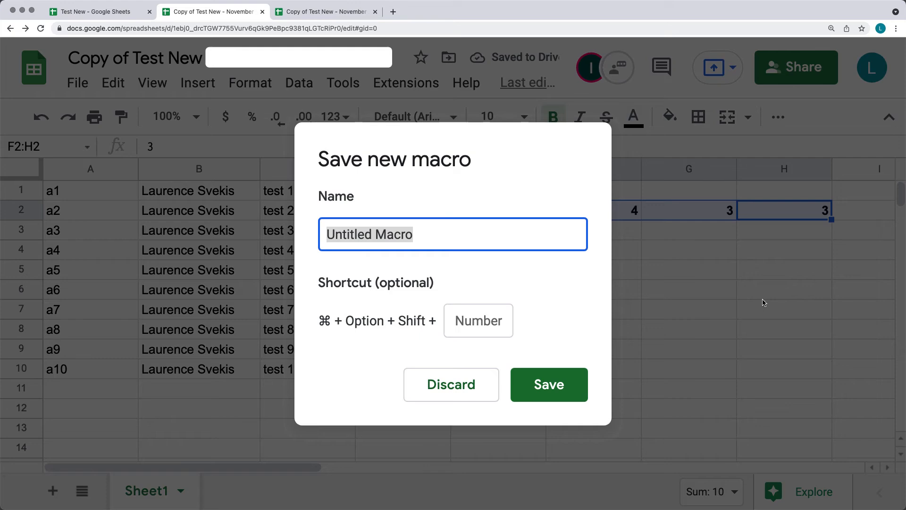
text(test macro)
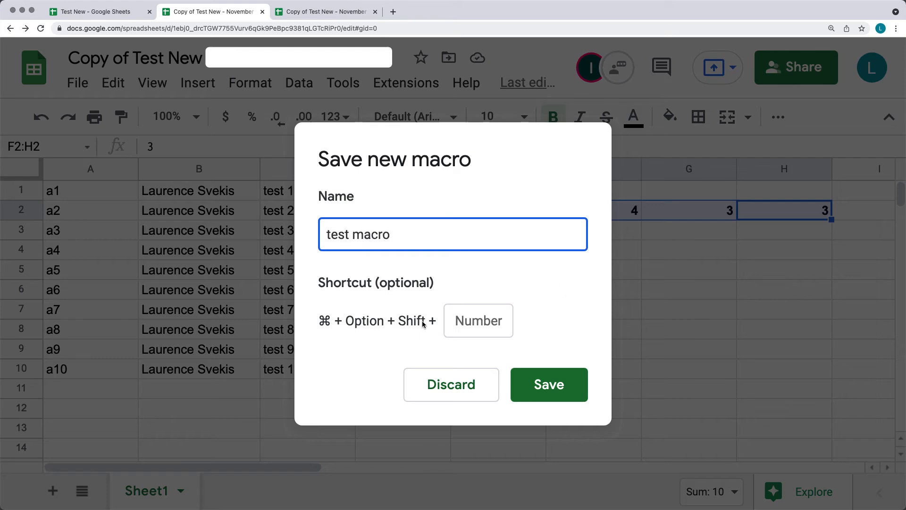
click(539, 384)
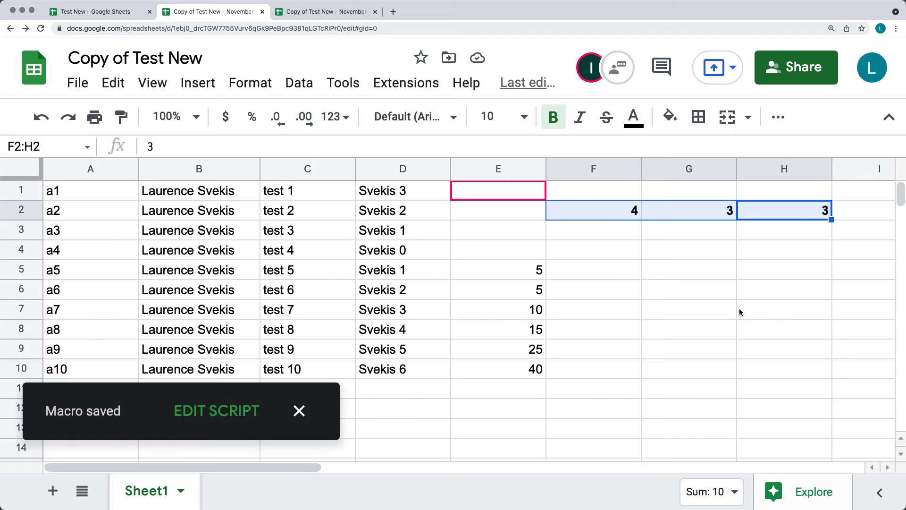
Open the saved macro's script in Apps Script, examine the testmacro function and return to the spreadsheet
click(208, 412)
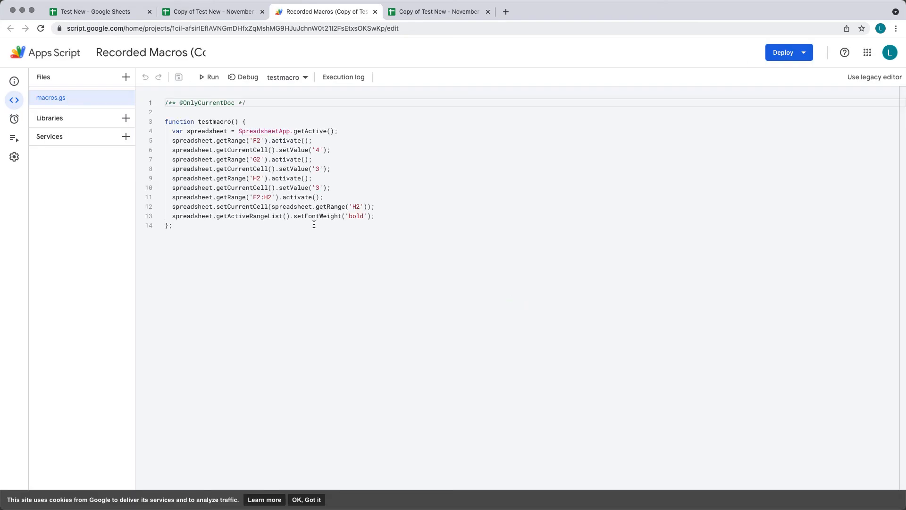
drag(211, 236, 158, 121)
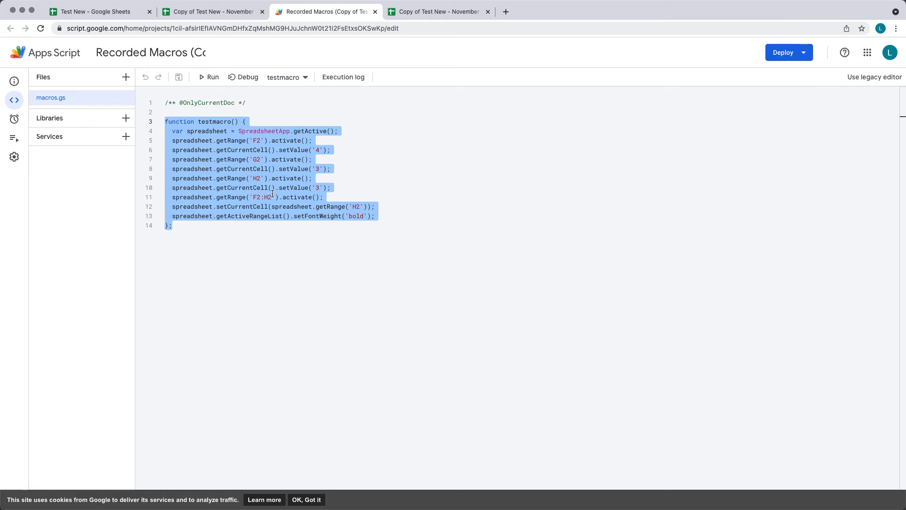
click(213, 12)
Run the test macro with cell F3 selected and authorize its script with the Google account
click(602, 236)
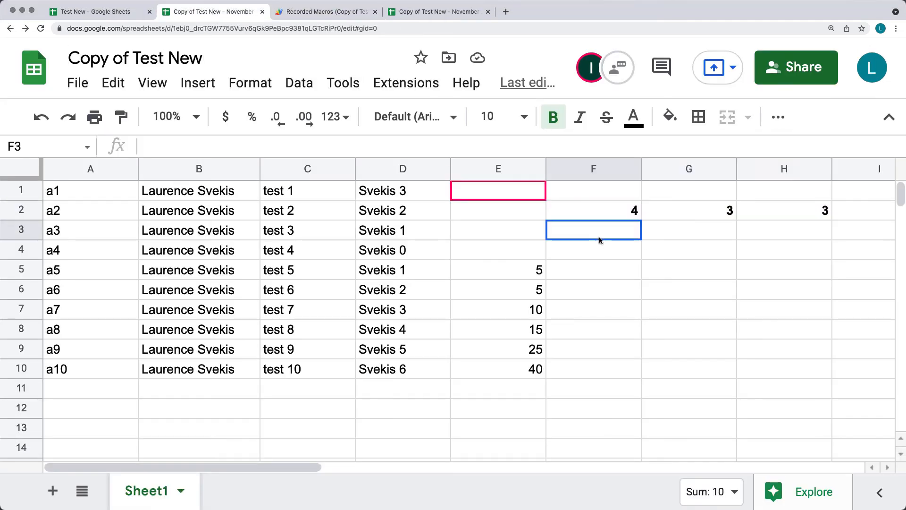
click(361, 88)
mouse_move(396, 89)
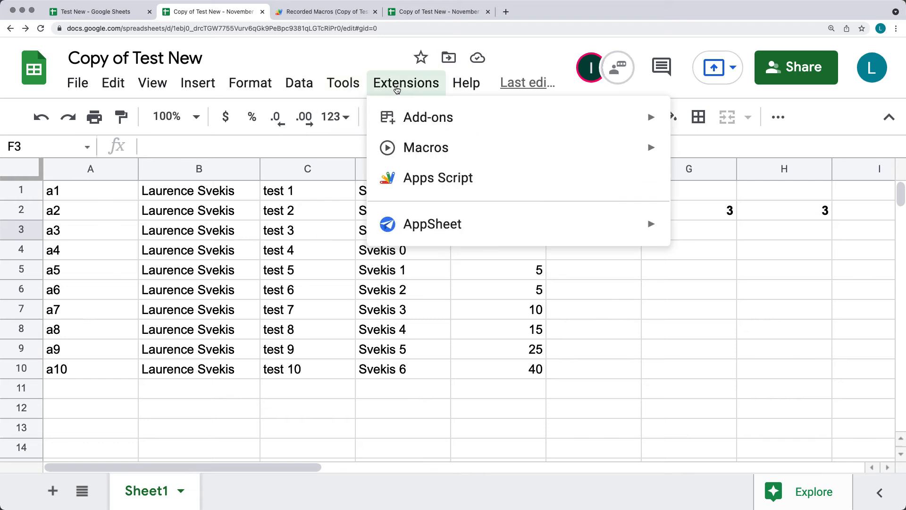
mouse_move(409, 151)
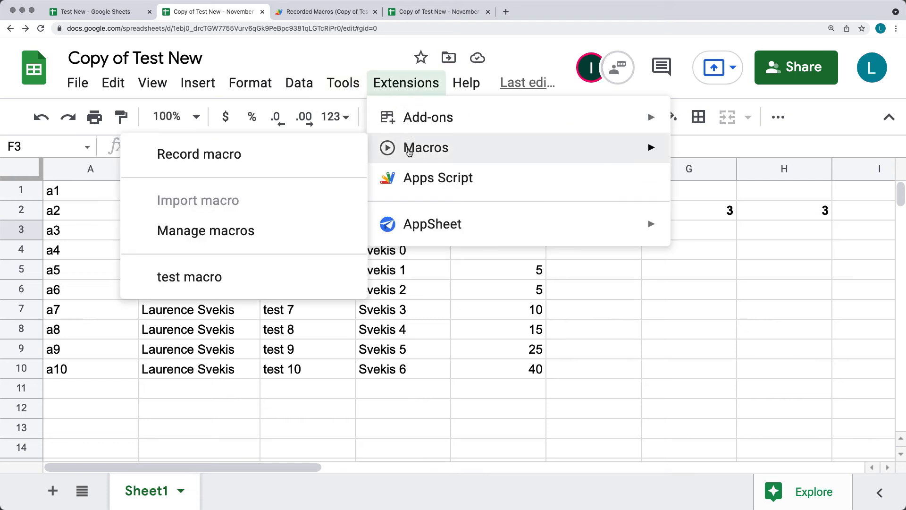
click(198, 276)
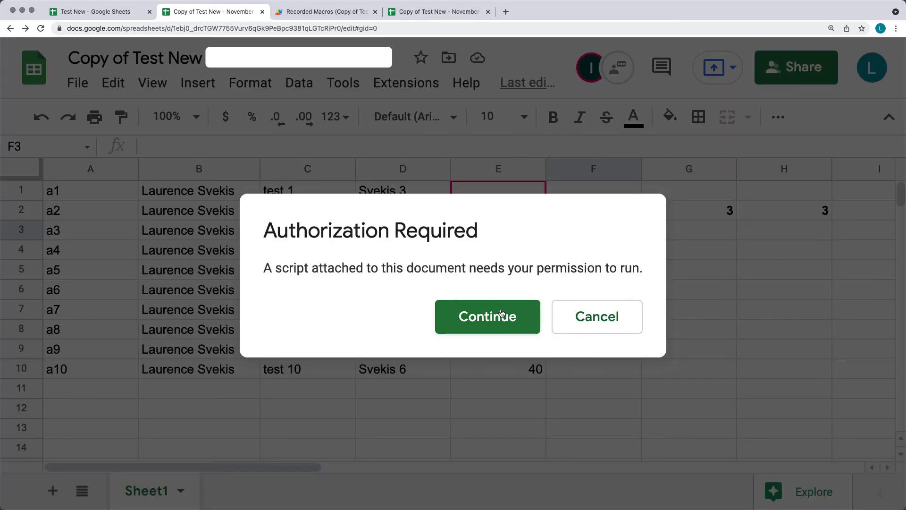
click(488, 316)
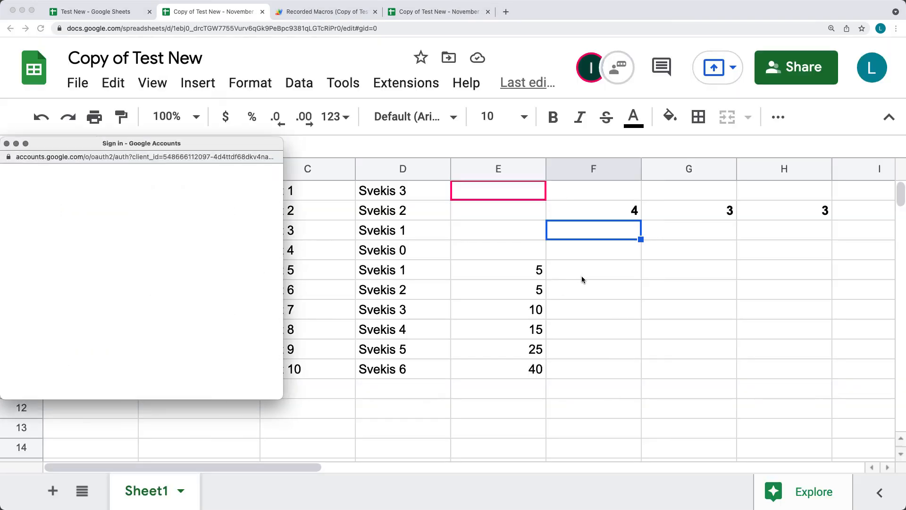
click(61, 273)
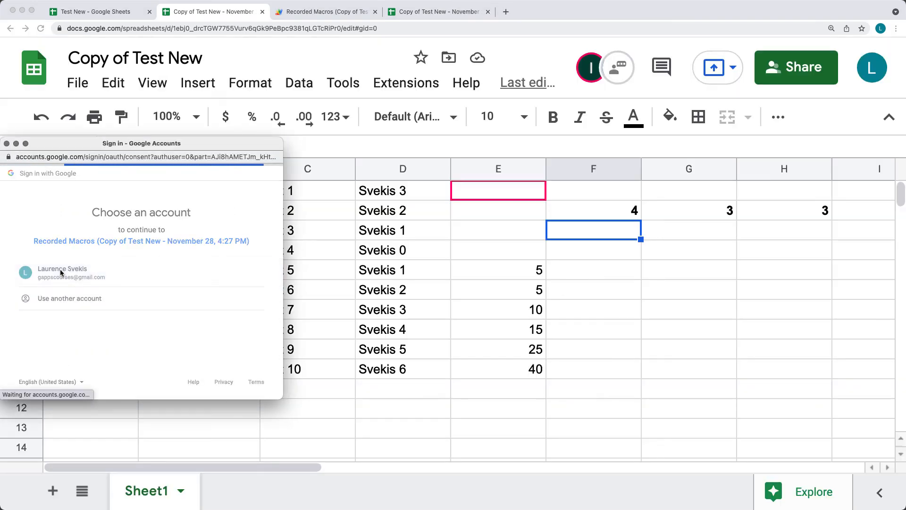
scroll(115, 303, down, 5)
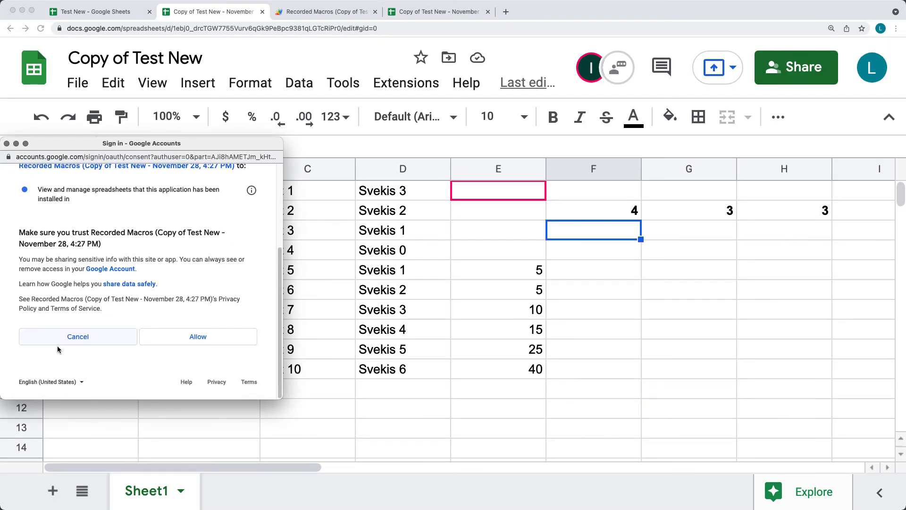
click(197, 336)
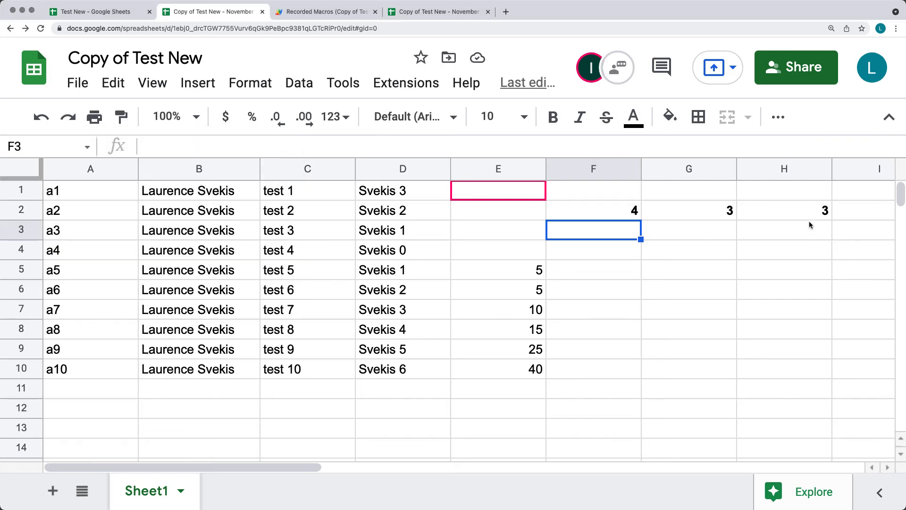
Clear cells F2:H2 and run the test macro again to refill them
drag(809, 217, 635, 216)
key(Delete)
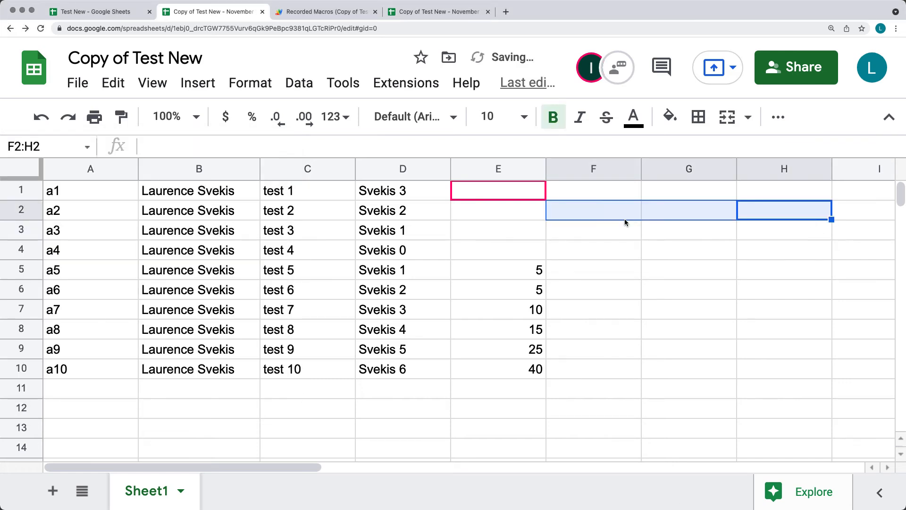
click(405, 82)
mouse_move(425, 147)
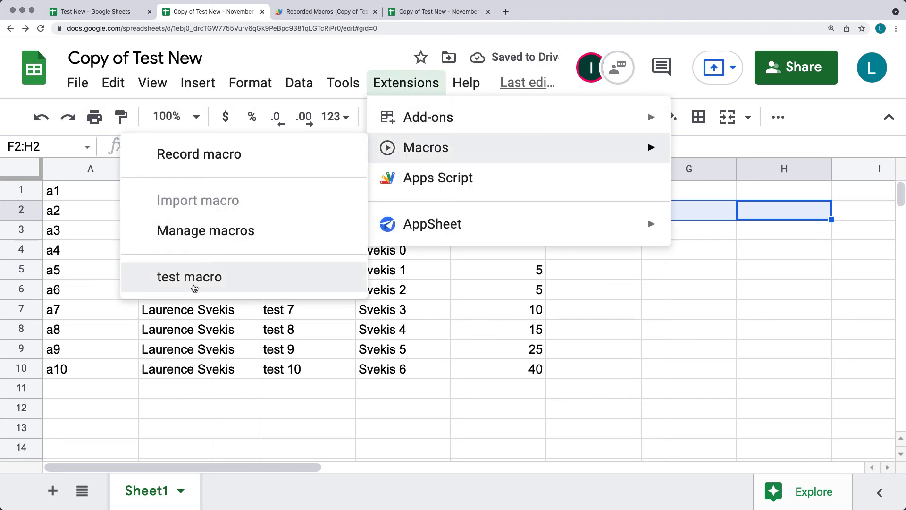
click(194, 278)
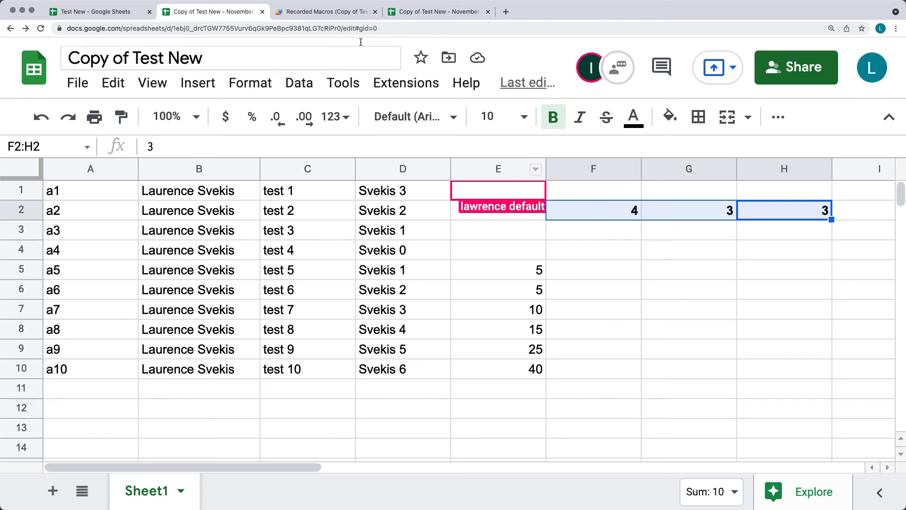
Review the recorded macro code in Apps Script once more and go back to the spreadsheet
click(322, 12)
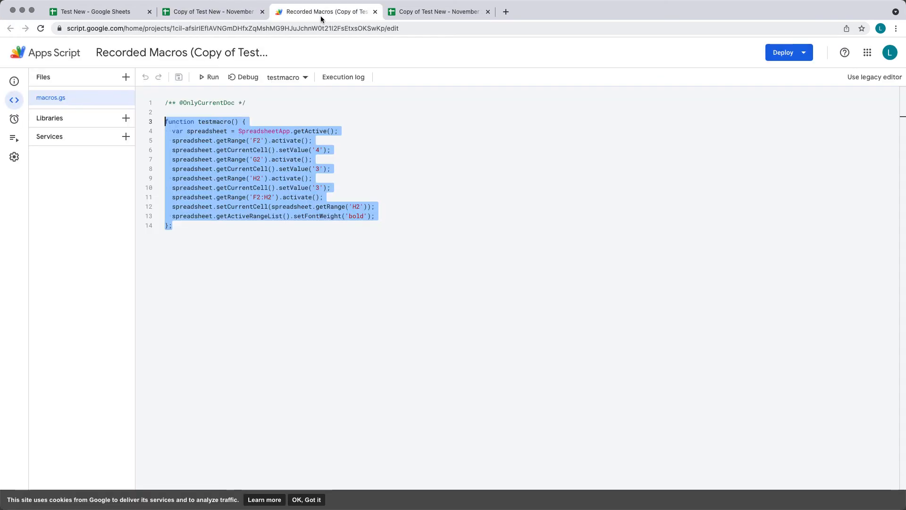
click(314, 249)
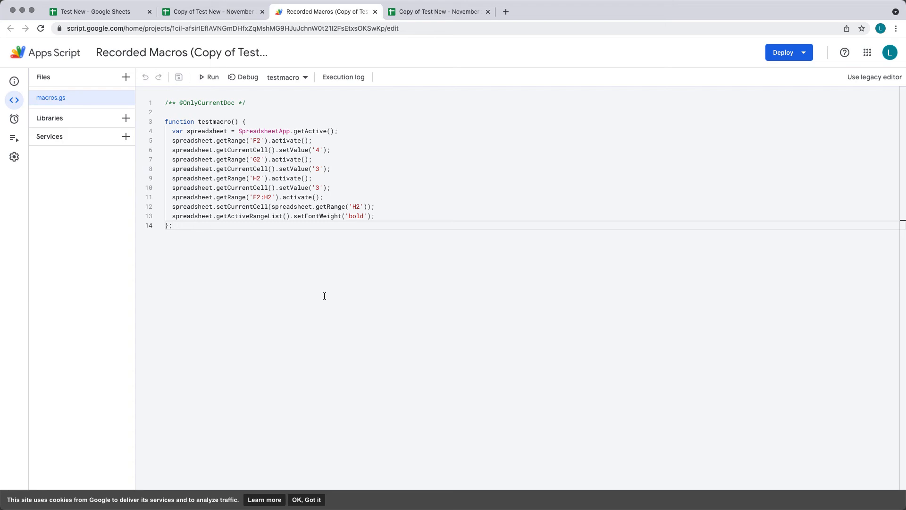
click(251, 13)
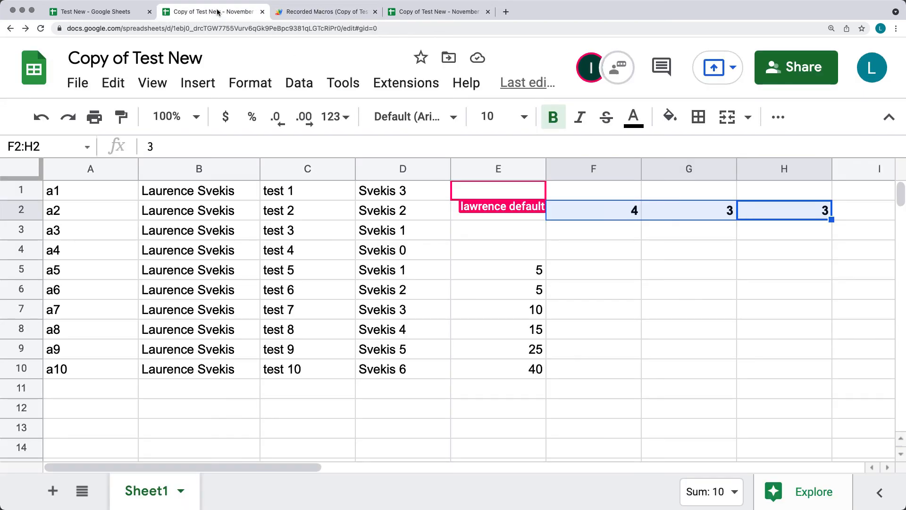
Create a filter on cells F2:H2 that applies only to your own view and dismiss the filter view tip
click(298, 83)
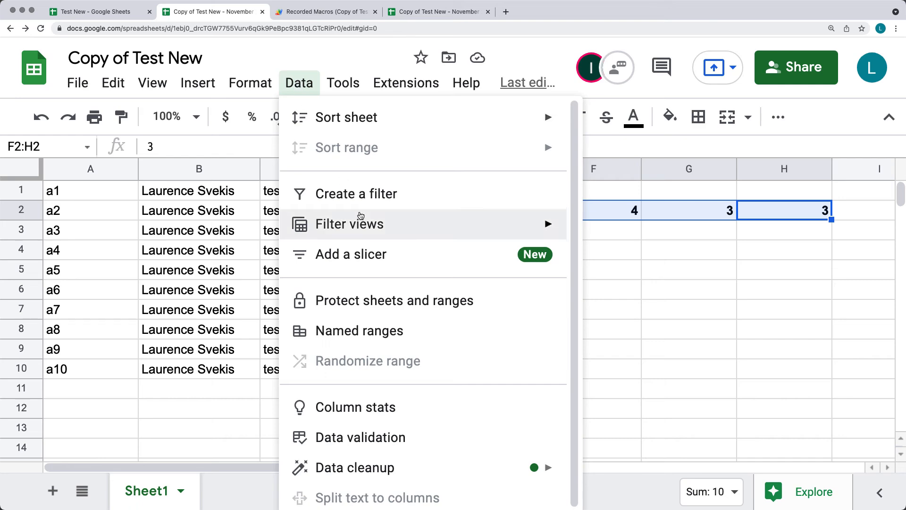
click(356, 195)
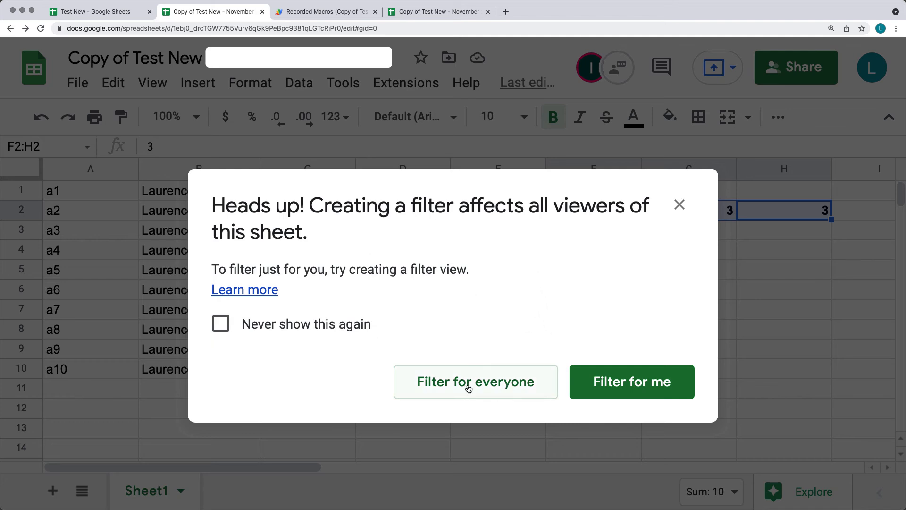
click(628, 382)
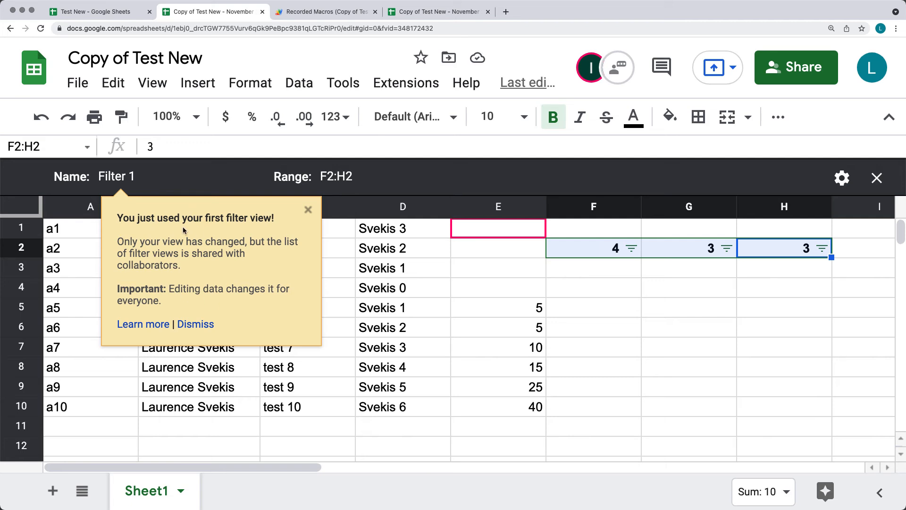
click(308, 210)
Try to extend the filter view's range to cover cells A2:H10, and close the filter view
click(376, 179)
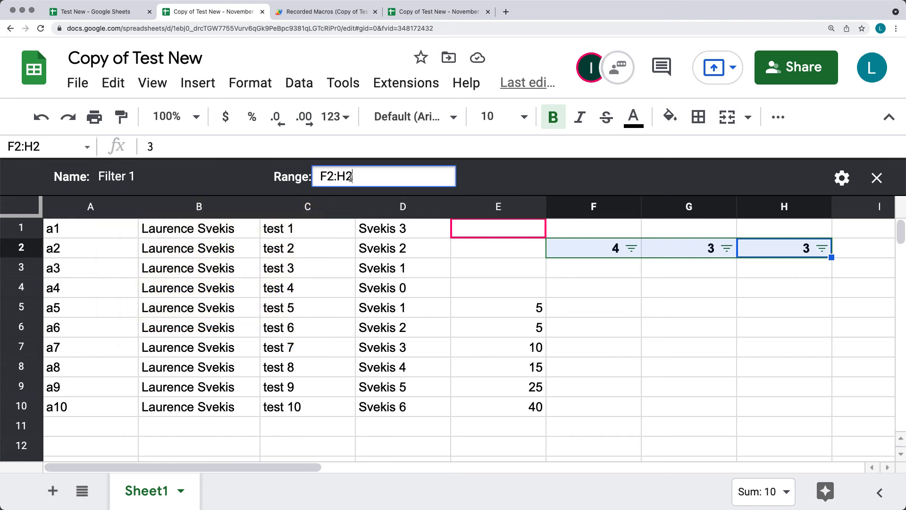
key(Return)
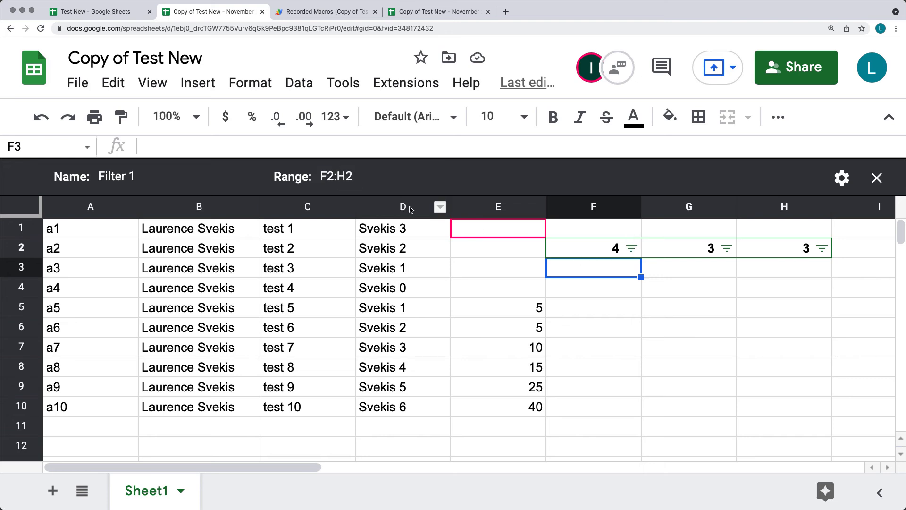
mouse_move(561, 253)
mouse_down()
mouse_move(714, 285)
mouse_move(767, 408)
mouse_up()
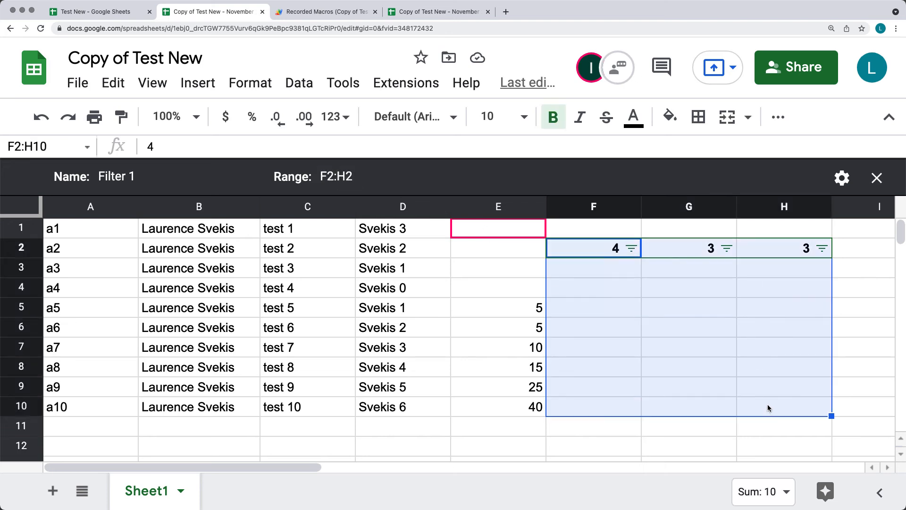
click(357, 177)
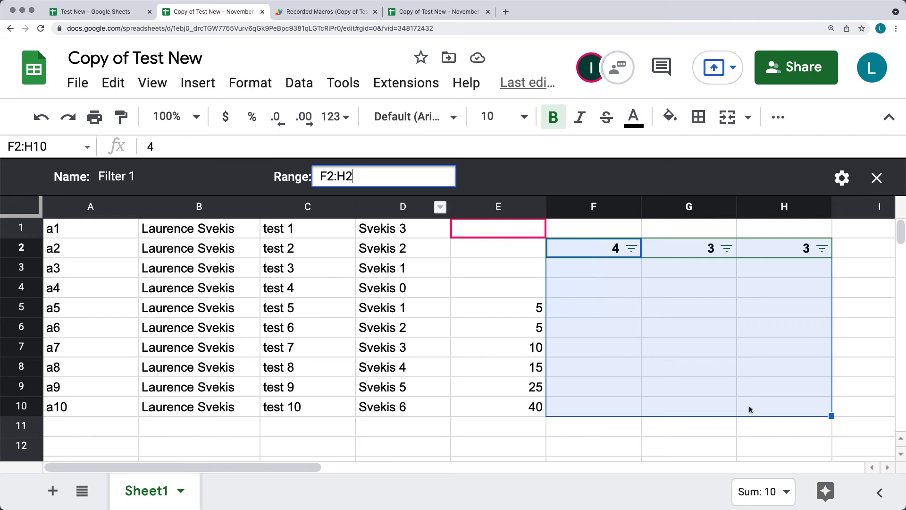
click(798, 410)
drag(801, 412, 50, 255)
click(383, 178)
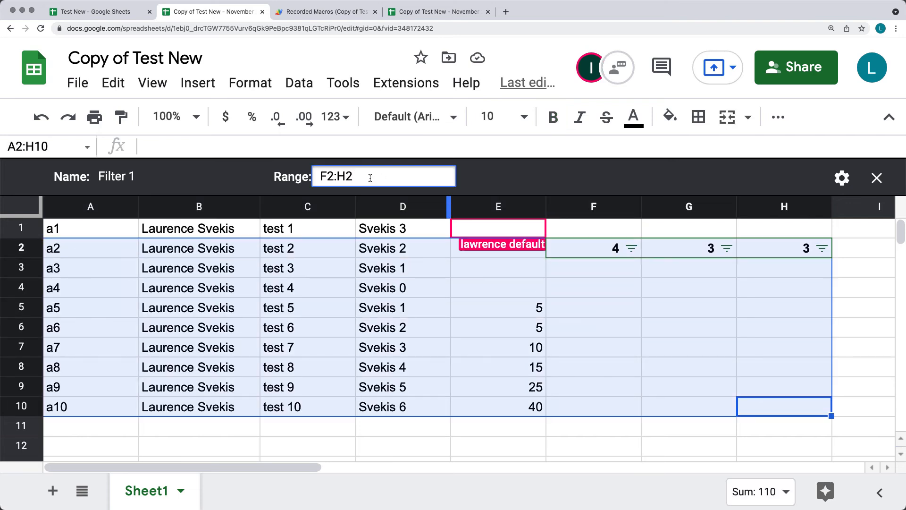
click(296, 177)
click(843, 178)
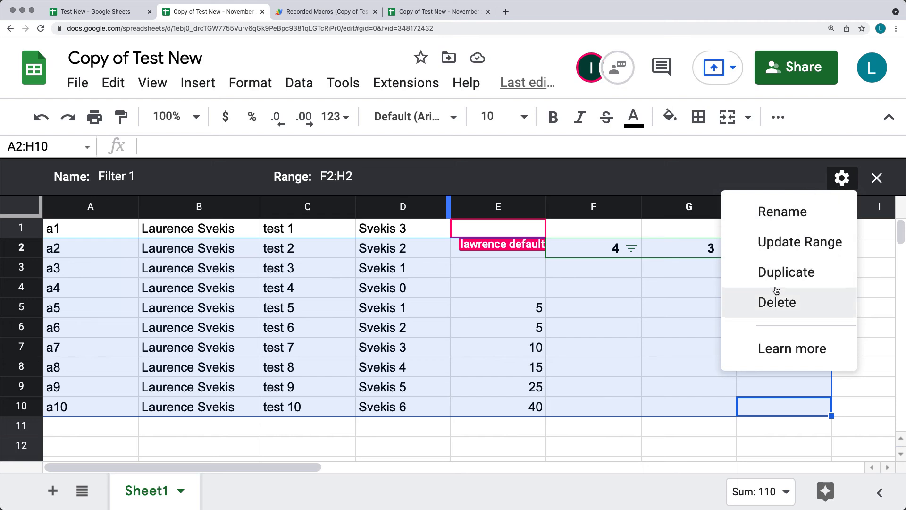
click(787, 250)
key(Return)
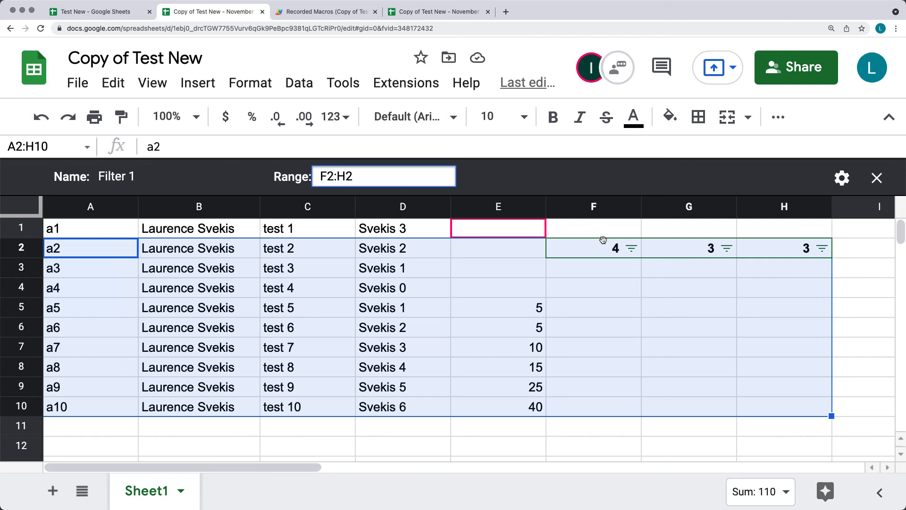
click(875, 179)
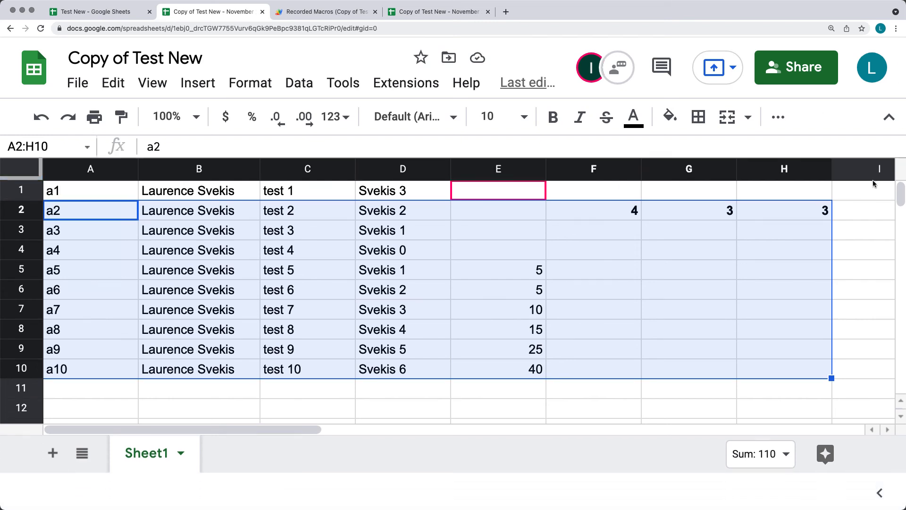
With cell F3 selected, create a pivot table from Sheet1!F2:H3 on a new sheet
click(615, 246)
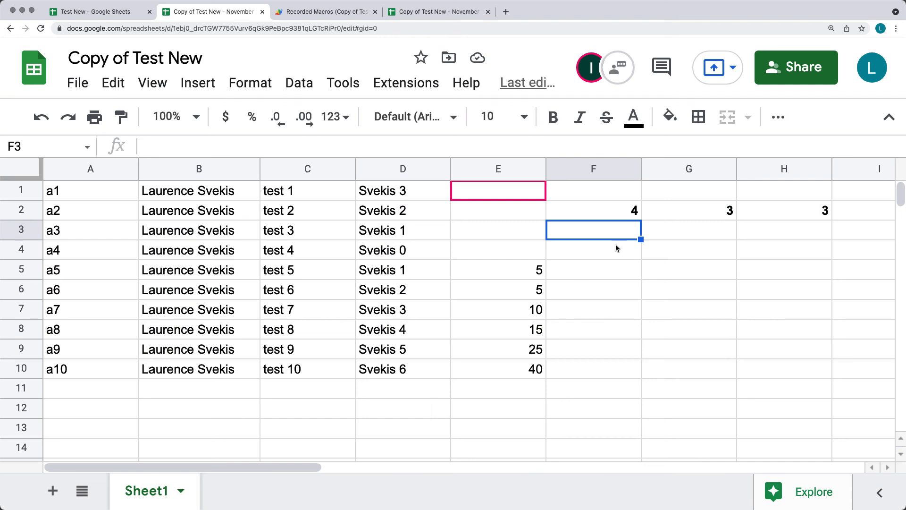
click(201, 84)
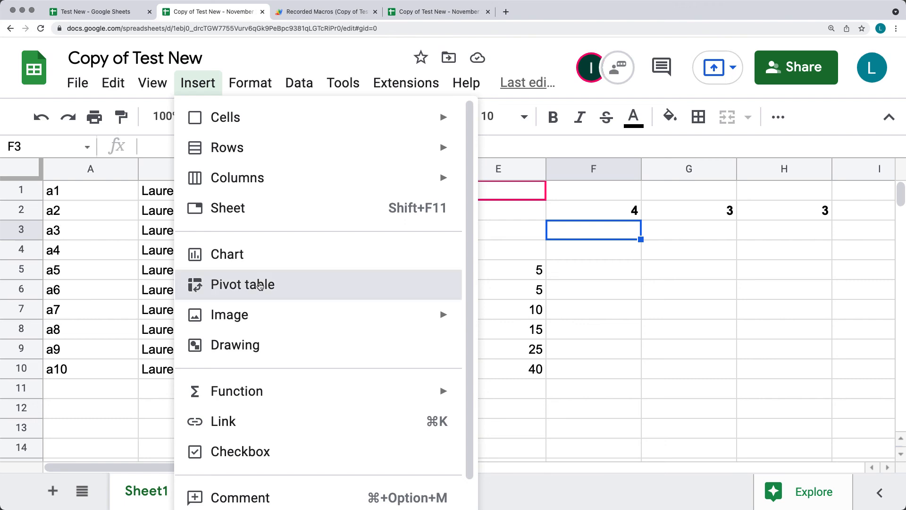
click(260, 284)
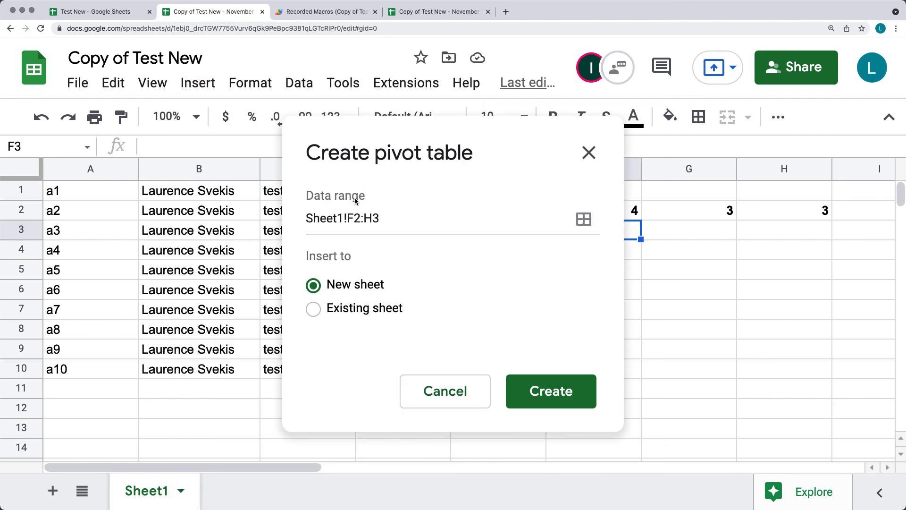
click(557, 397)
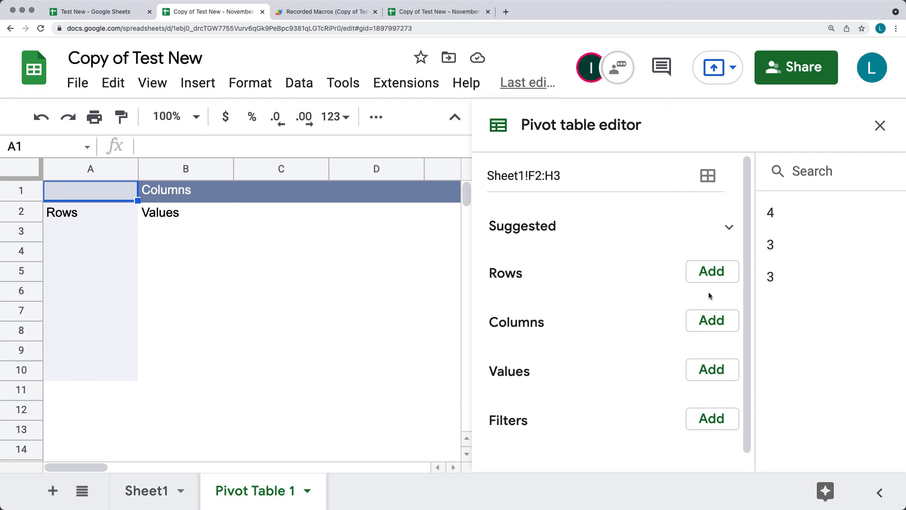
Return to Sheet1, insert a column chart of the F2:H3 data and close the chart editor
click(124, 479)
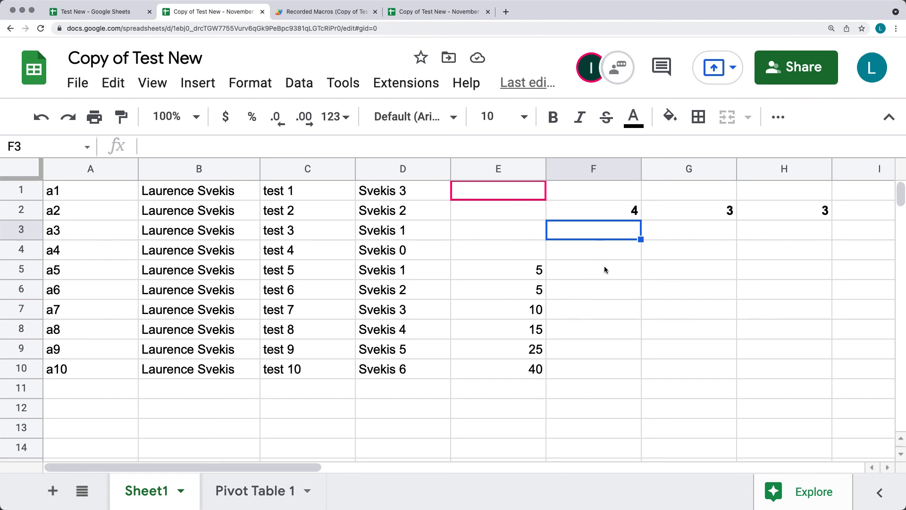
click(198, 82)
click(245, 255)
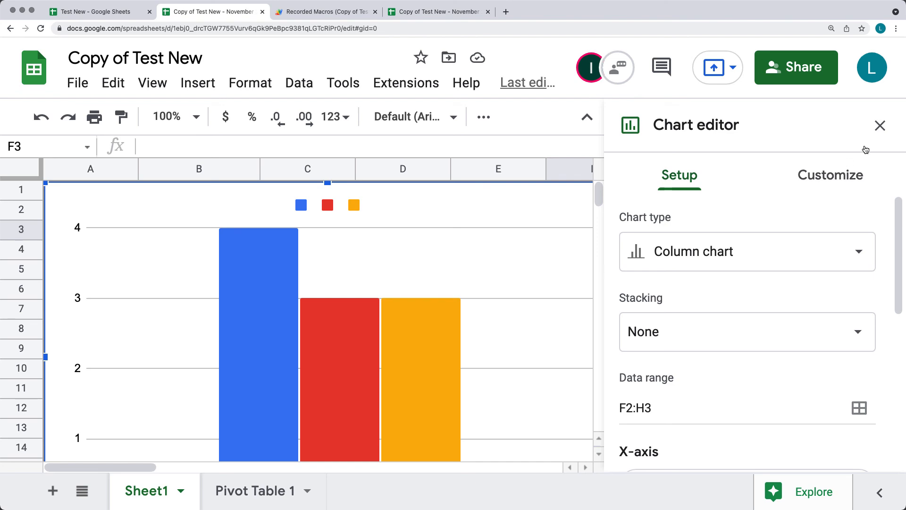
click(879, 126)
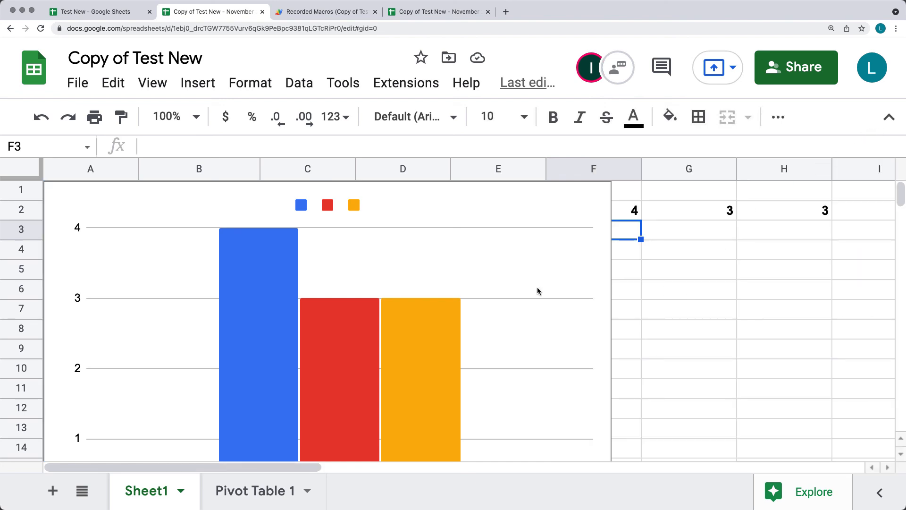
Shrink the chart to about three columns wide and place it beneath the F2:H2 values, starting around row 6
click(164, 224)
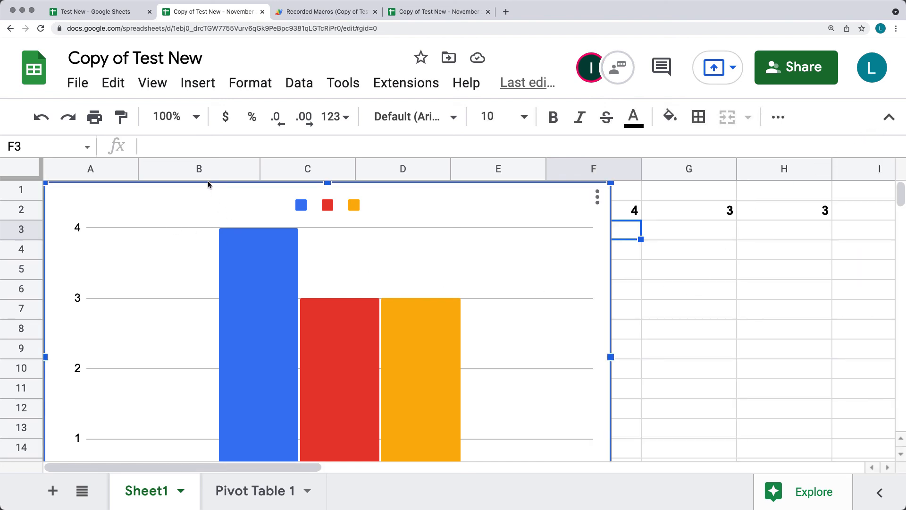
drag(73, 186, 584, 265)
scroll(552, 245, down, 4)
drag(554, 183, 828, 404)
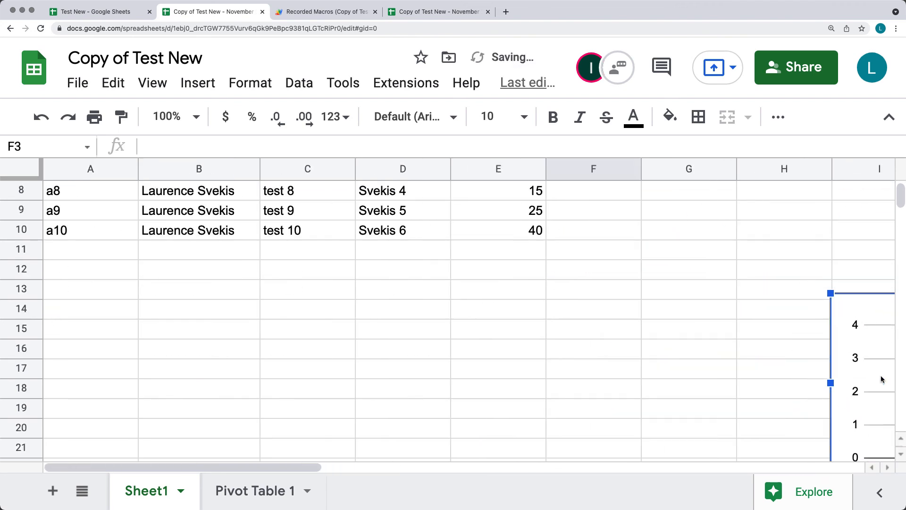
drag(881, 365, 611, 282)
scroll(664, 342, up, 5)
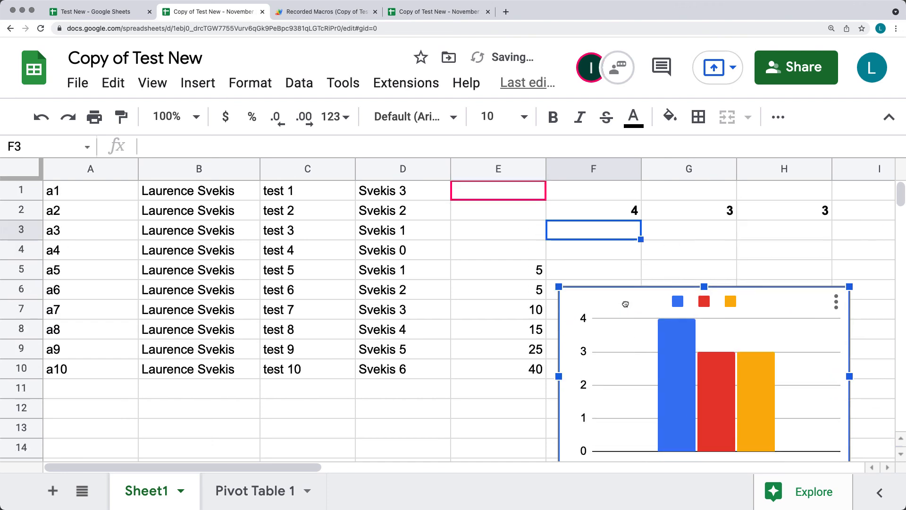